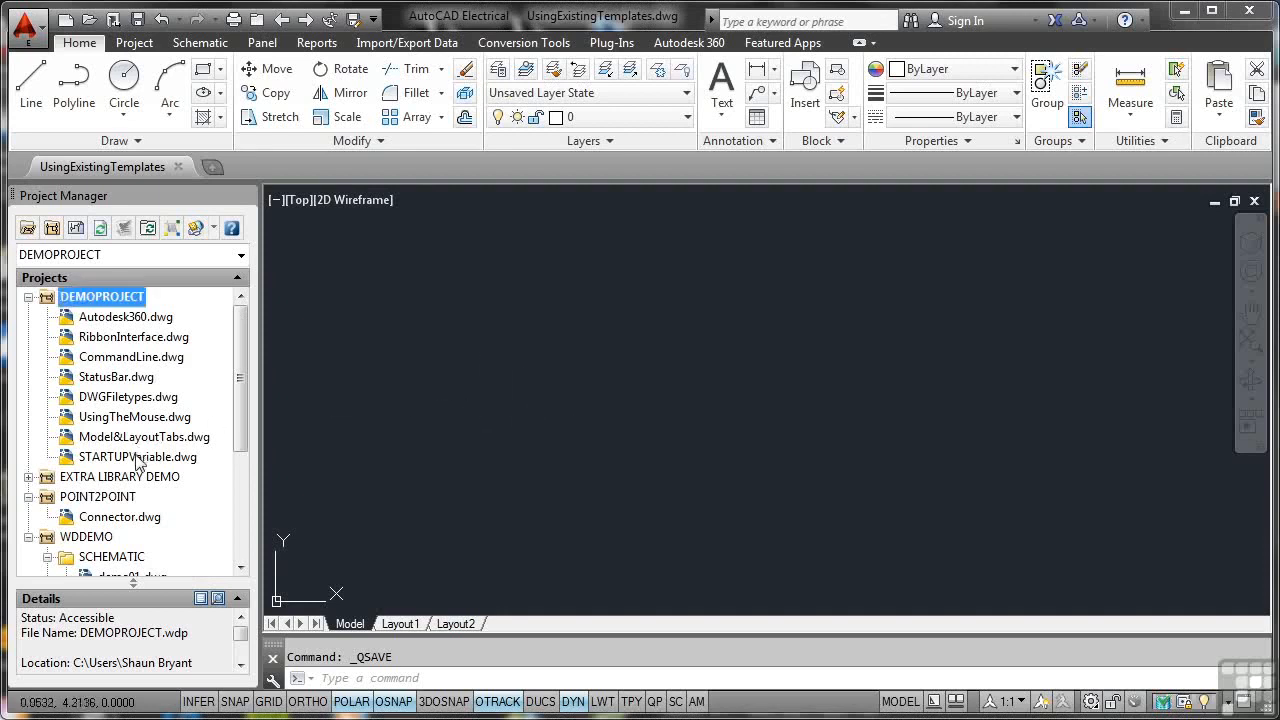
# Create a new drawing from the Acad_electrical.dwt template
pyautogui.click(137, 458)
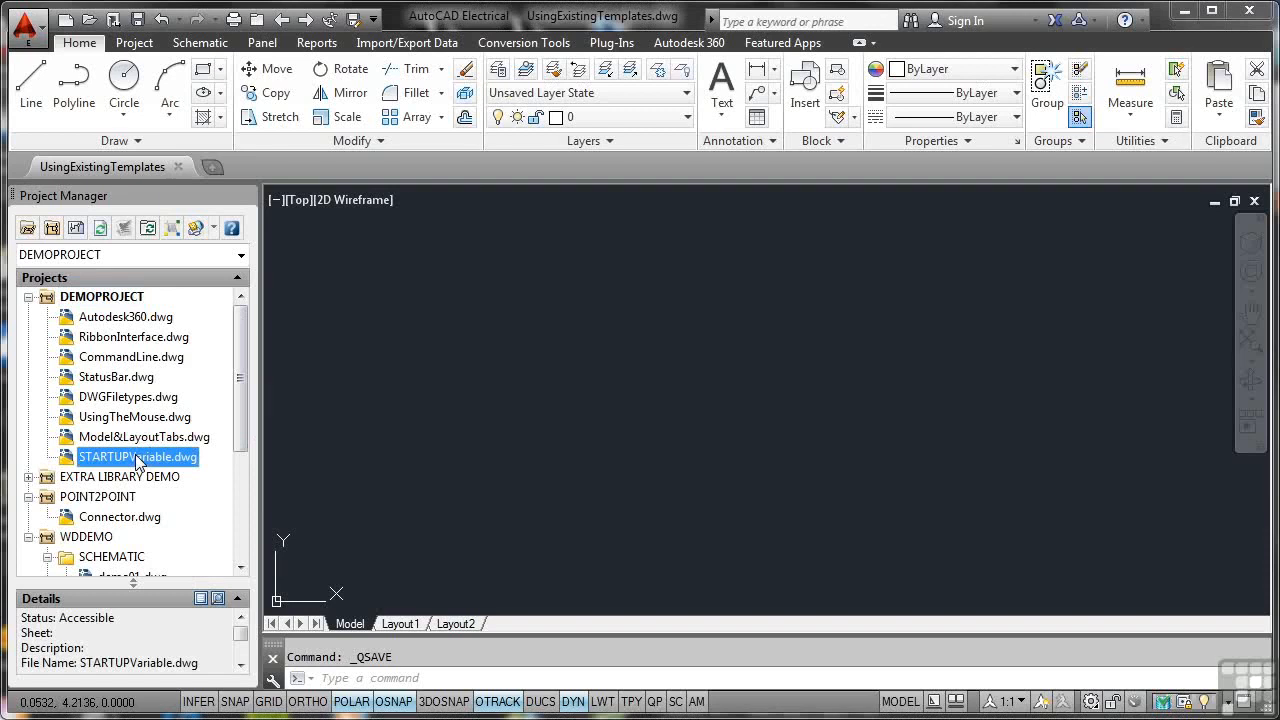
pyautogui.click(65, 20)
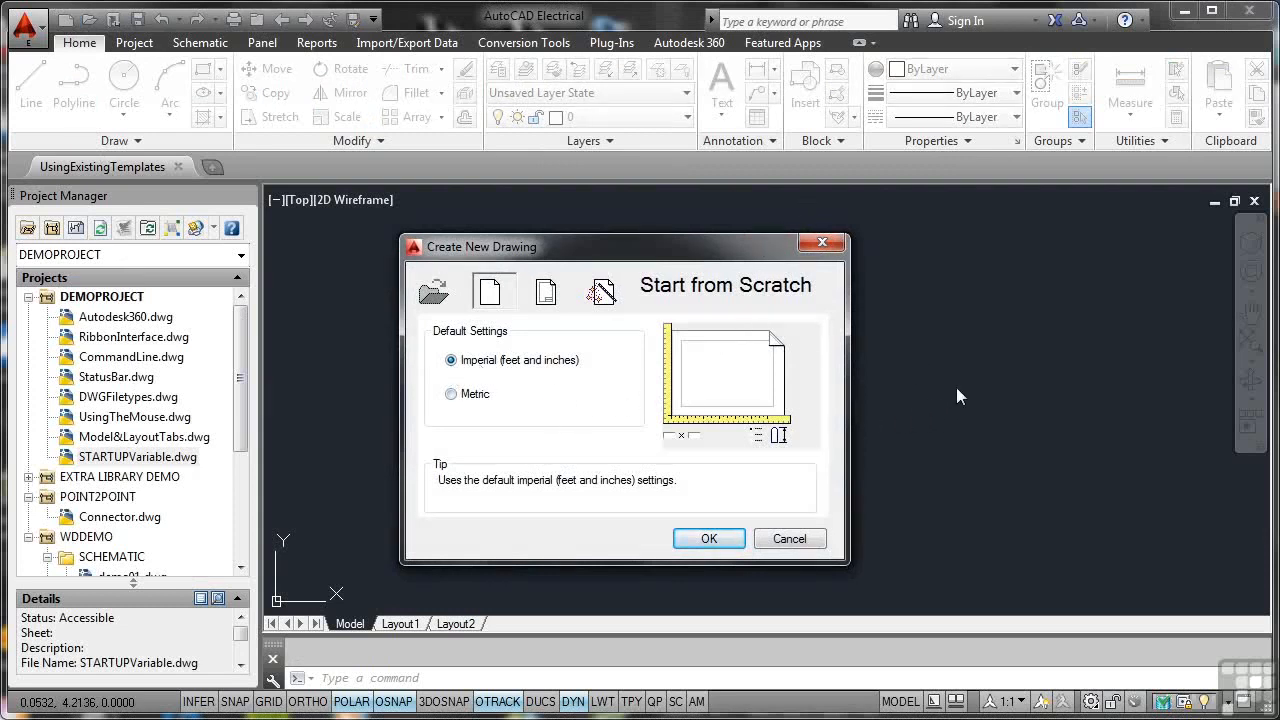
pyautogui.click(544, 291)
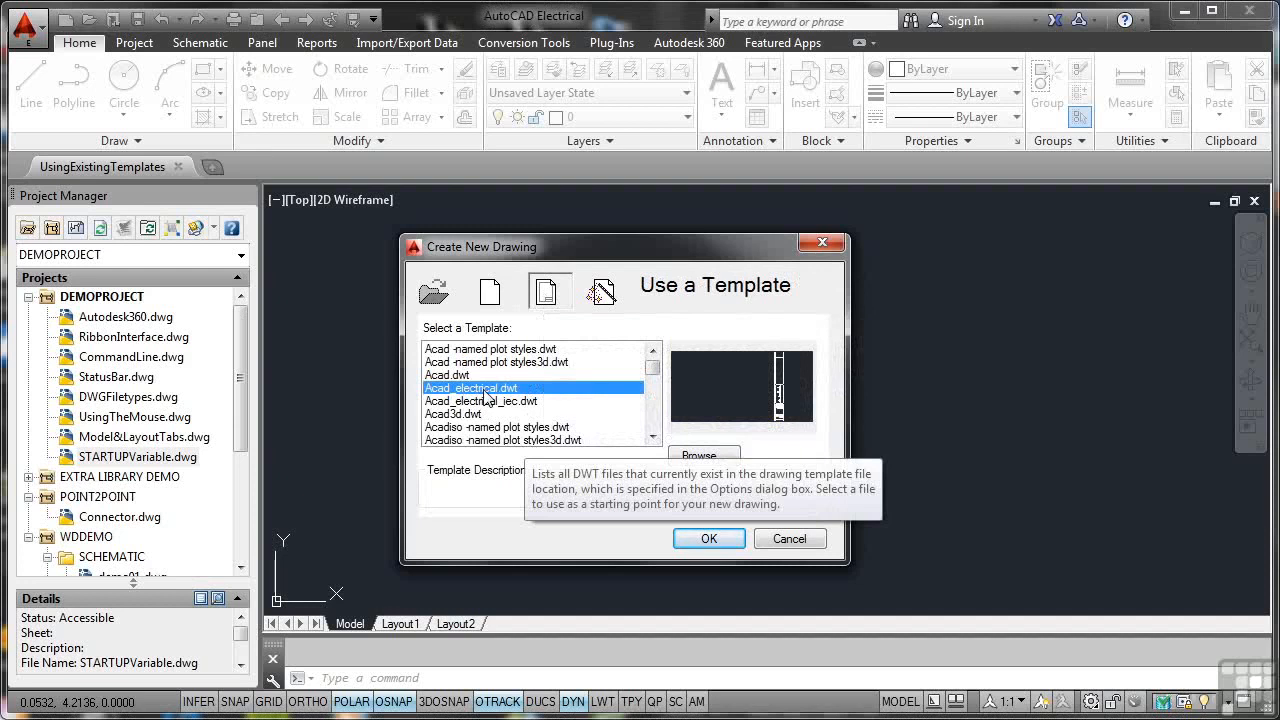
pyautogui.click(719, 540)
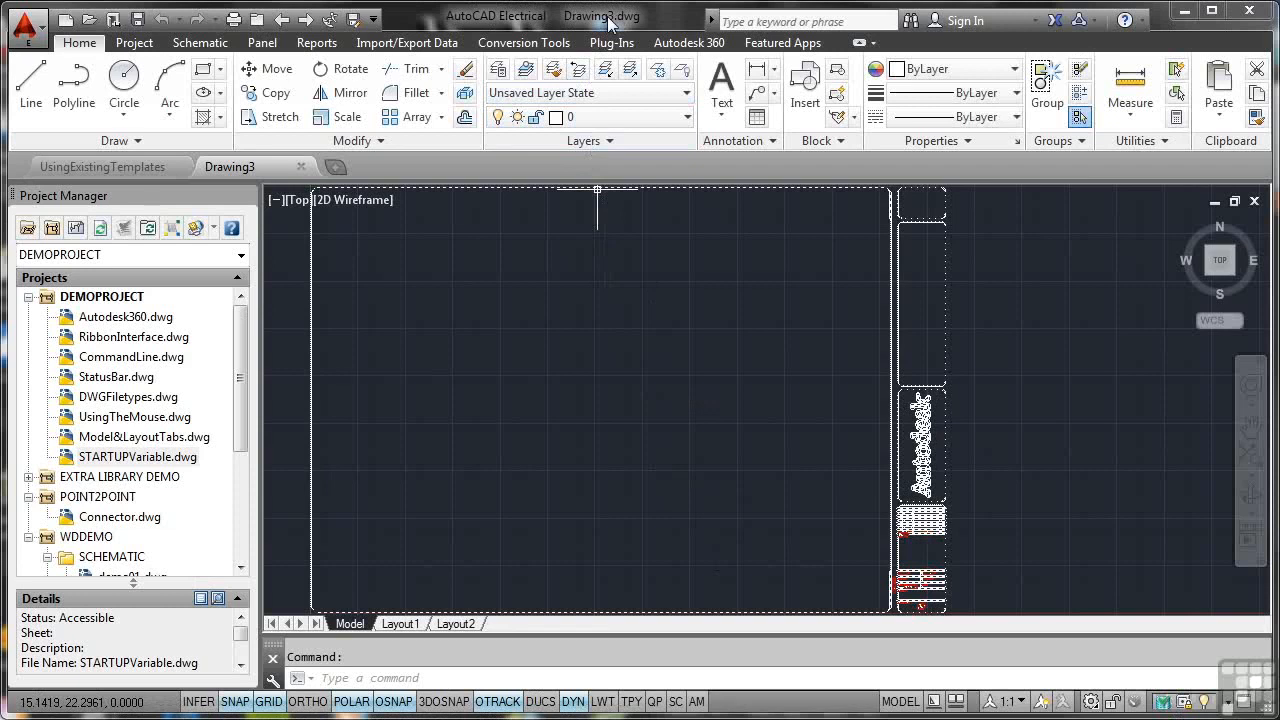
# Save the new drawing as ExistingTemplate in the Drawings folder
pyautogui.click(352, 20)
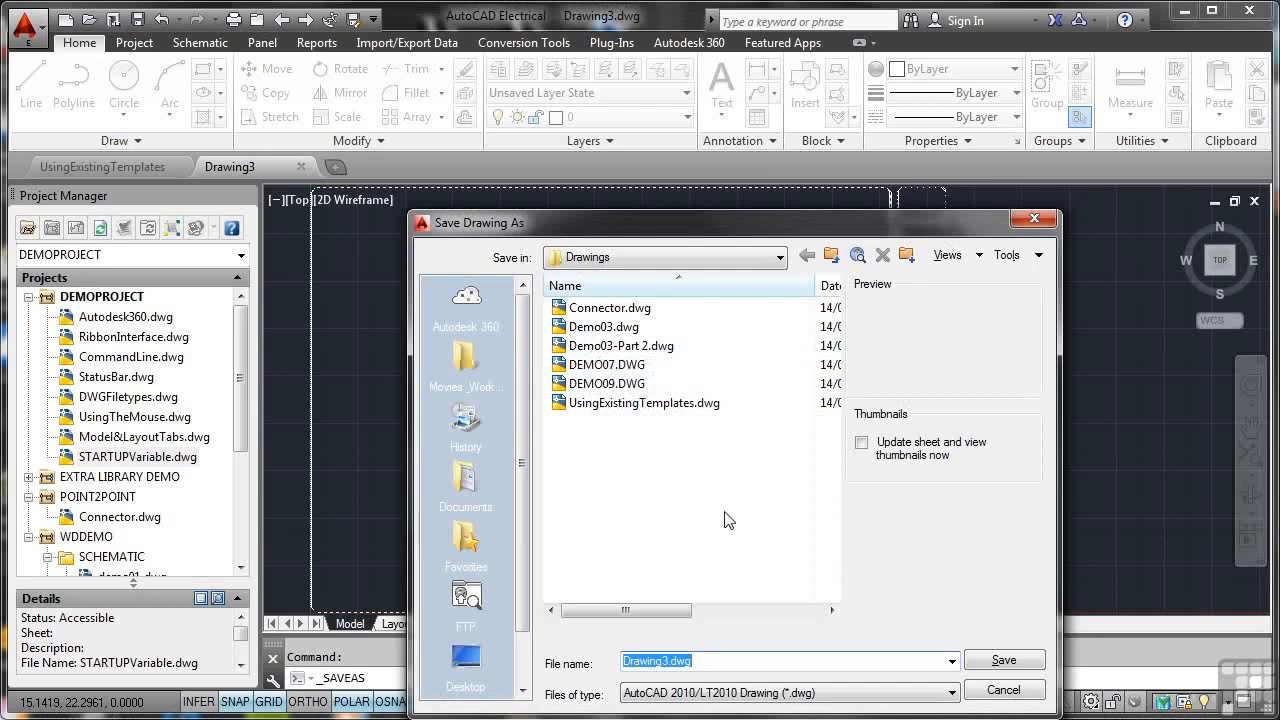
pyautogui.write('ExistingTemplate')
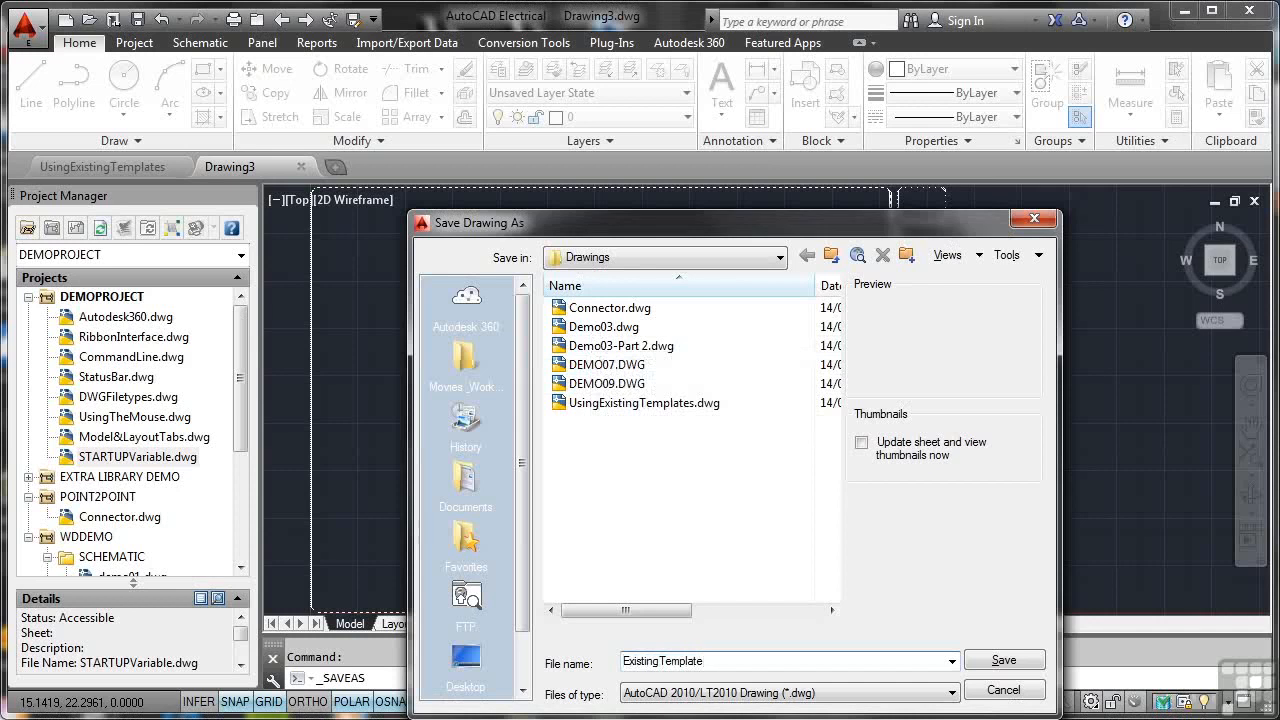
pyautogui.click(982, 666)
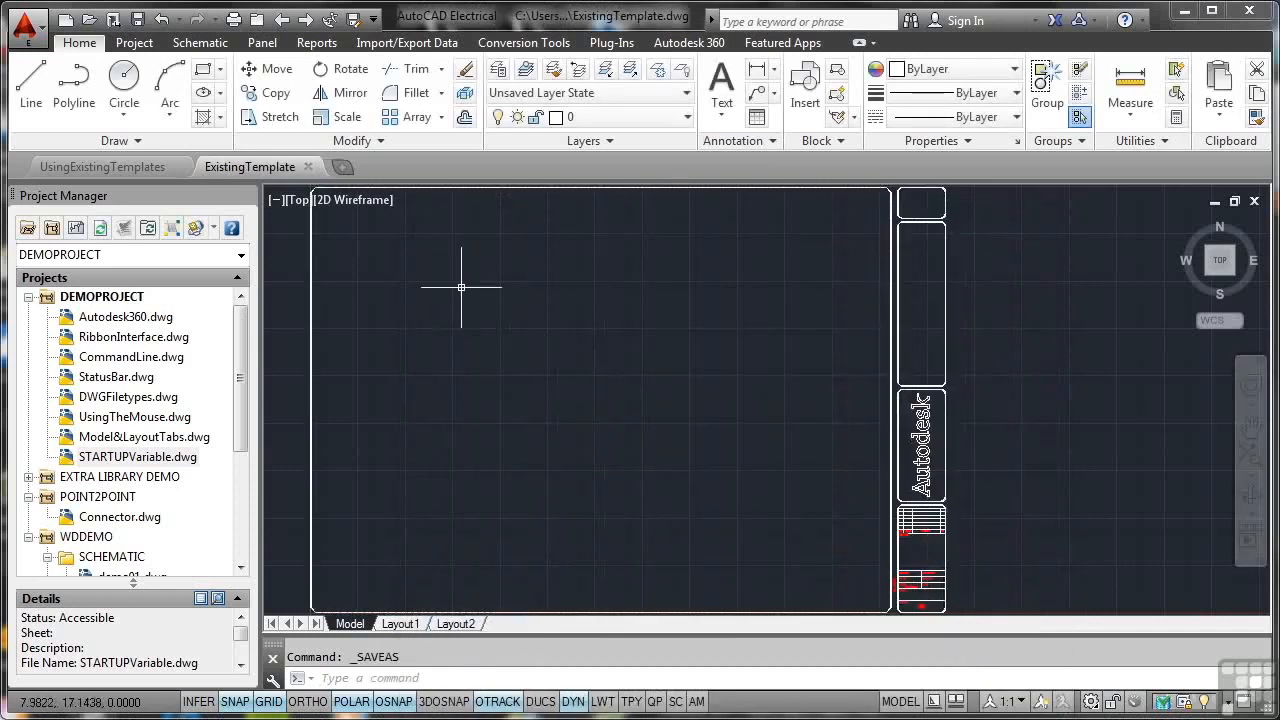
pyautogui.click(138, 20)
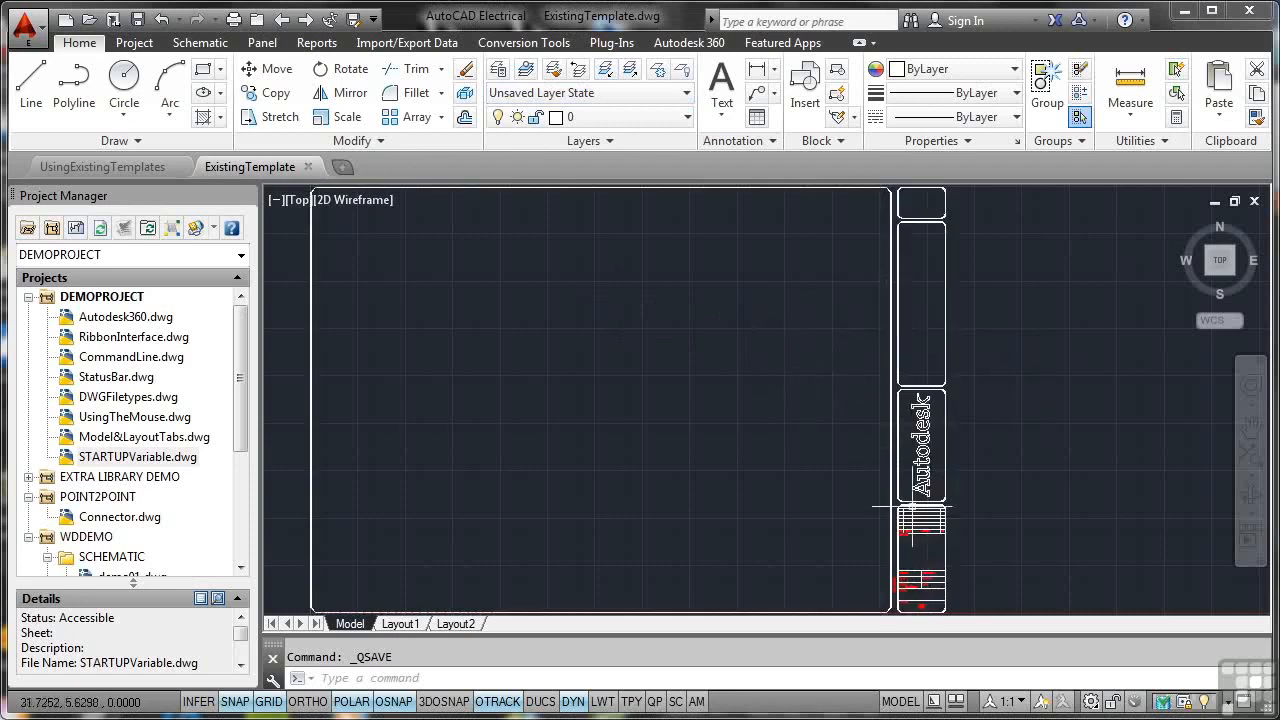
# Open the title block's attributes for editing and set the DRAWNBY value to SCB
pyautogui.moveTo(922, 550); pyautogui.dragTo(857, 427, button='middle')
pyautogui.scroll(5, 856, 439)
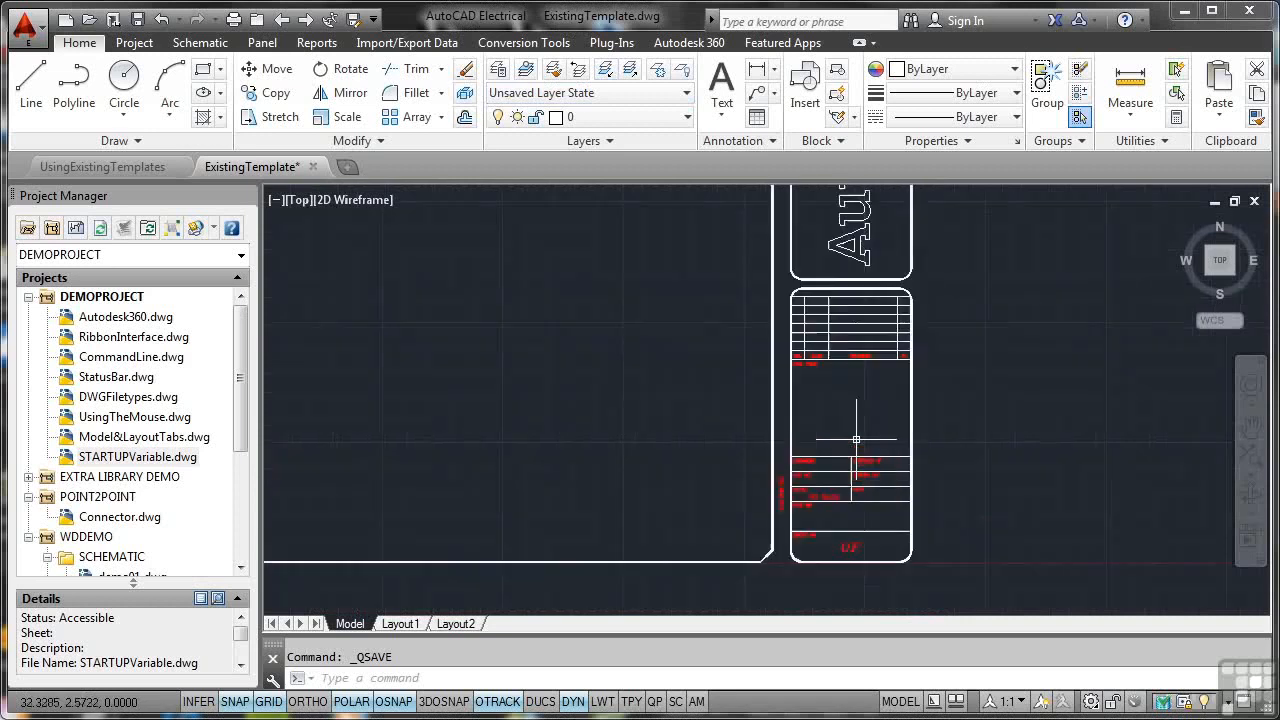
pyautogui.moveTo(856, 439); pyautogui.dragTo(850, 365, button='middle')
pyautogui.scroll(2, 843, 437)
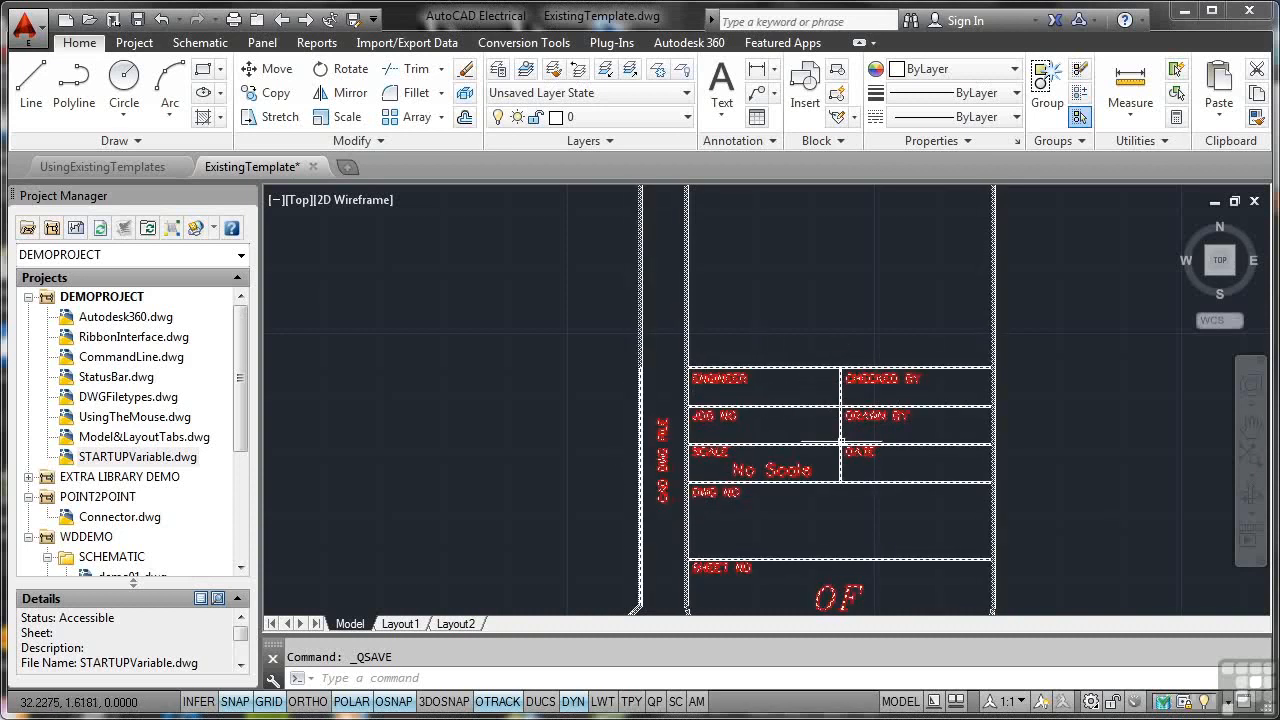
pyautogui.doubleClick(727, 415)
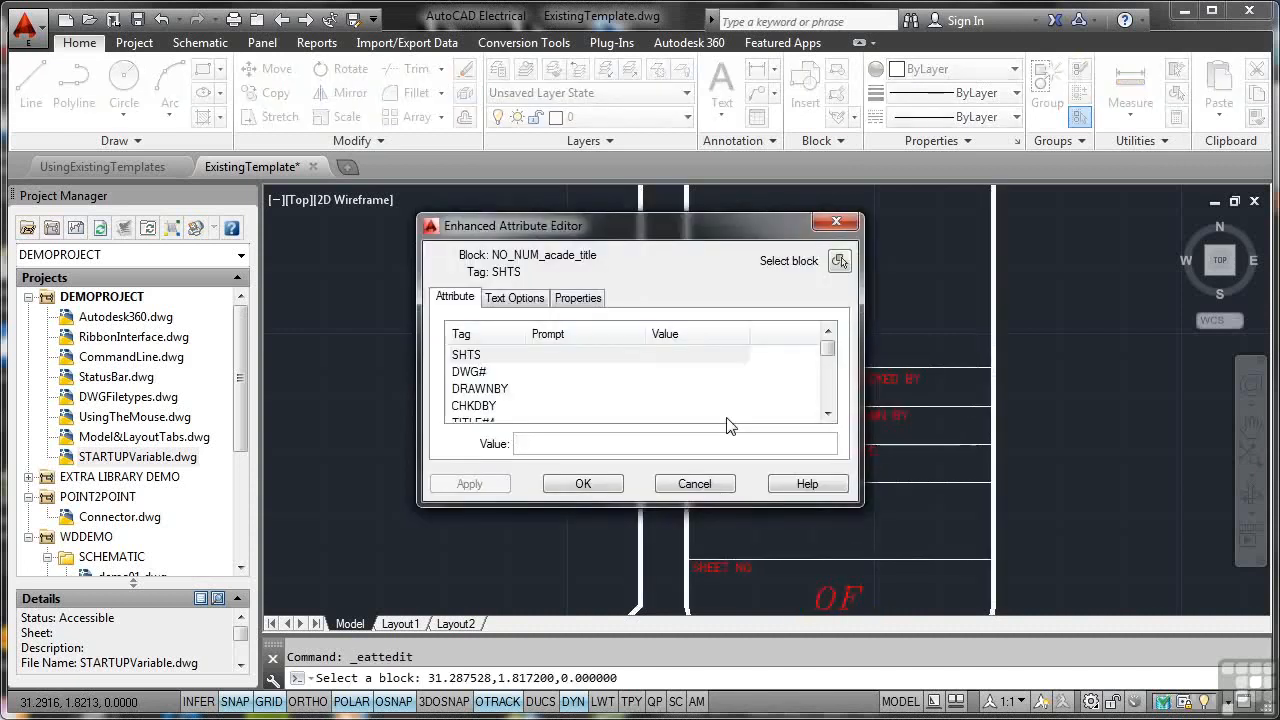
pyautogui.click(490, 389)
pyautogui.click(540, 443)
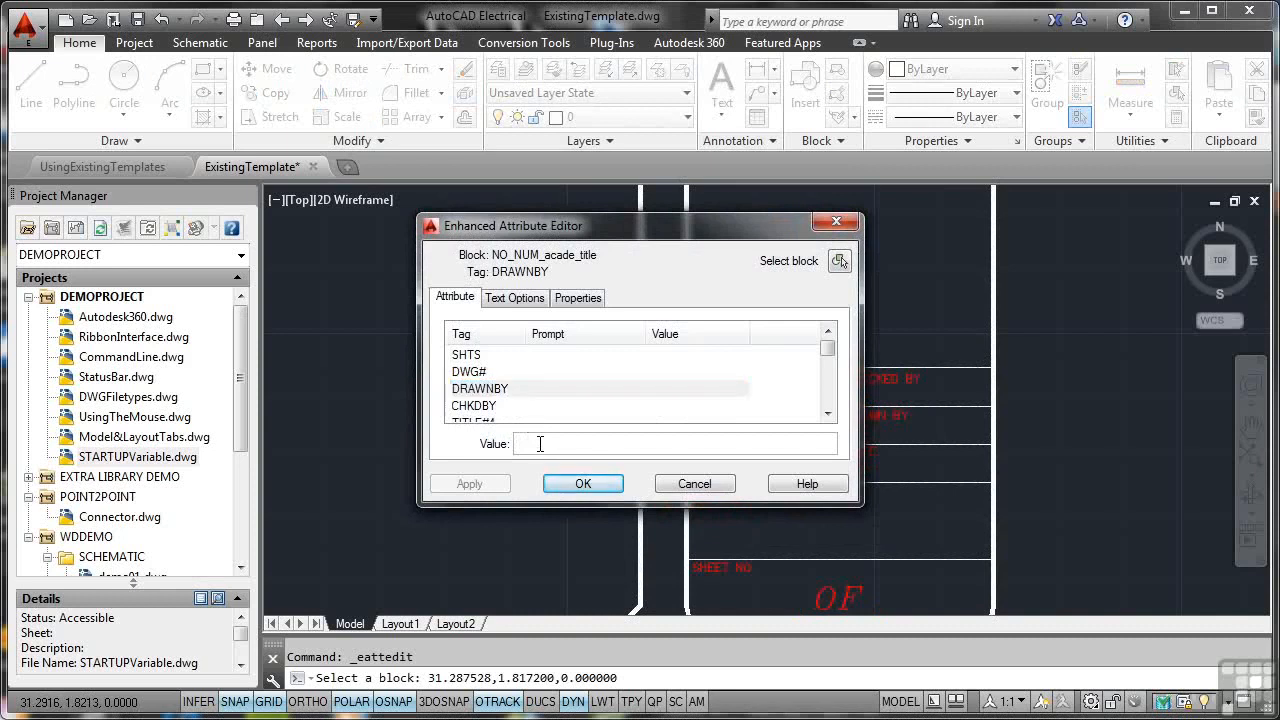
pyautogui.write('SCB')
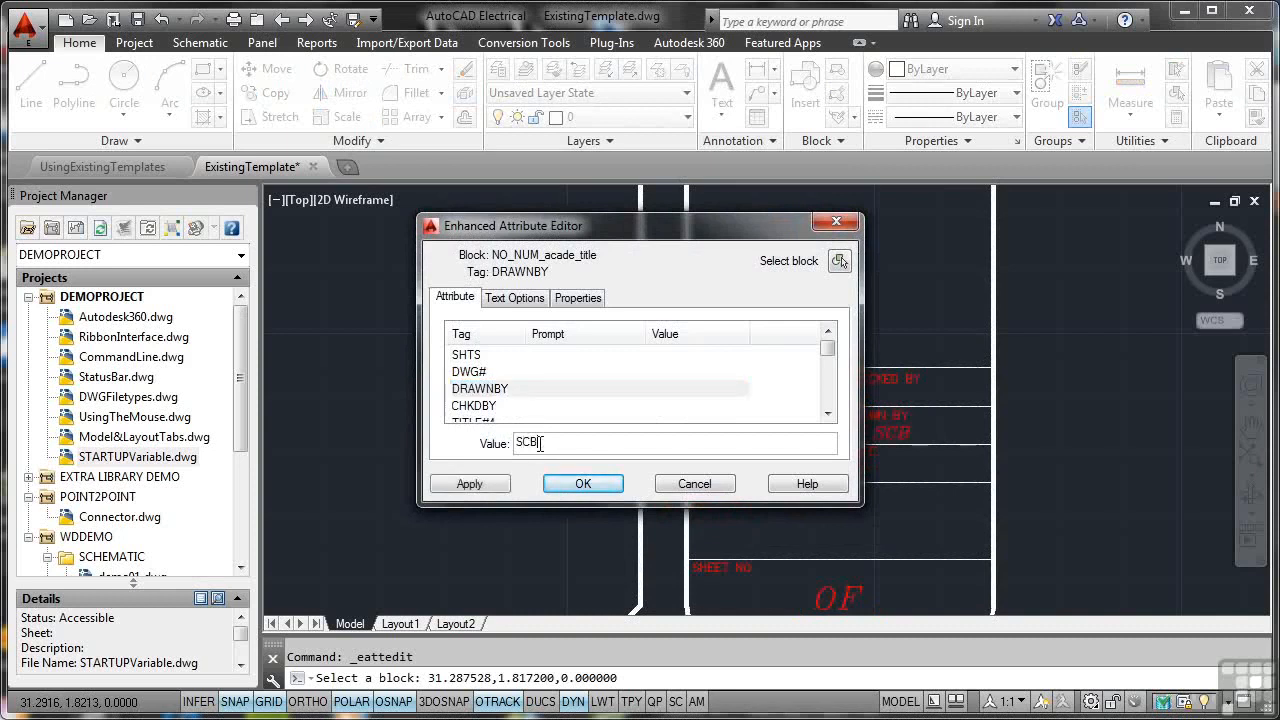
# Set the title block's DWG# attribute to 1000-001 and its SHTS attribute to 1
pyautogui.click(512, 374)
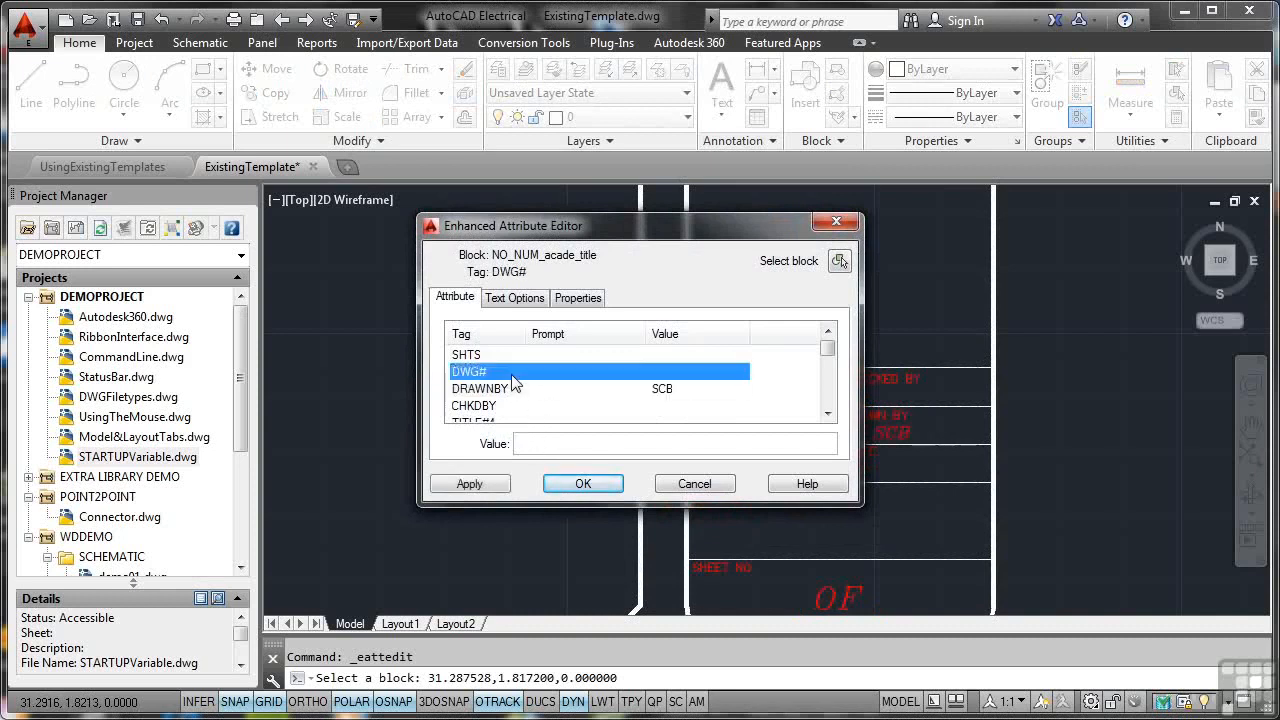
pyautogui.click(527, 442)
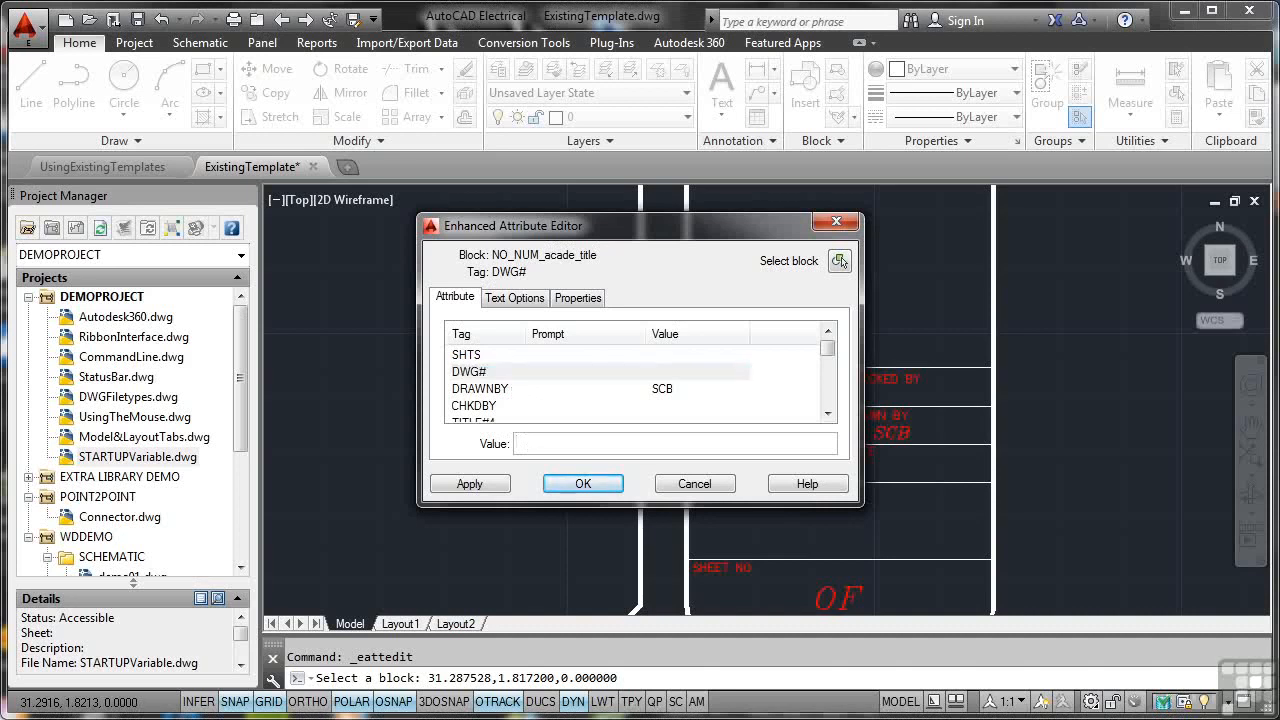
pyautogui.write('1000-001')
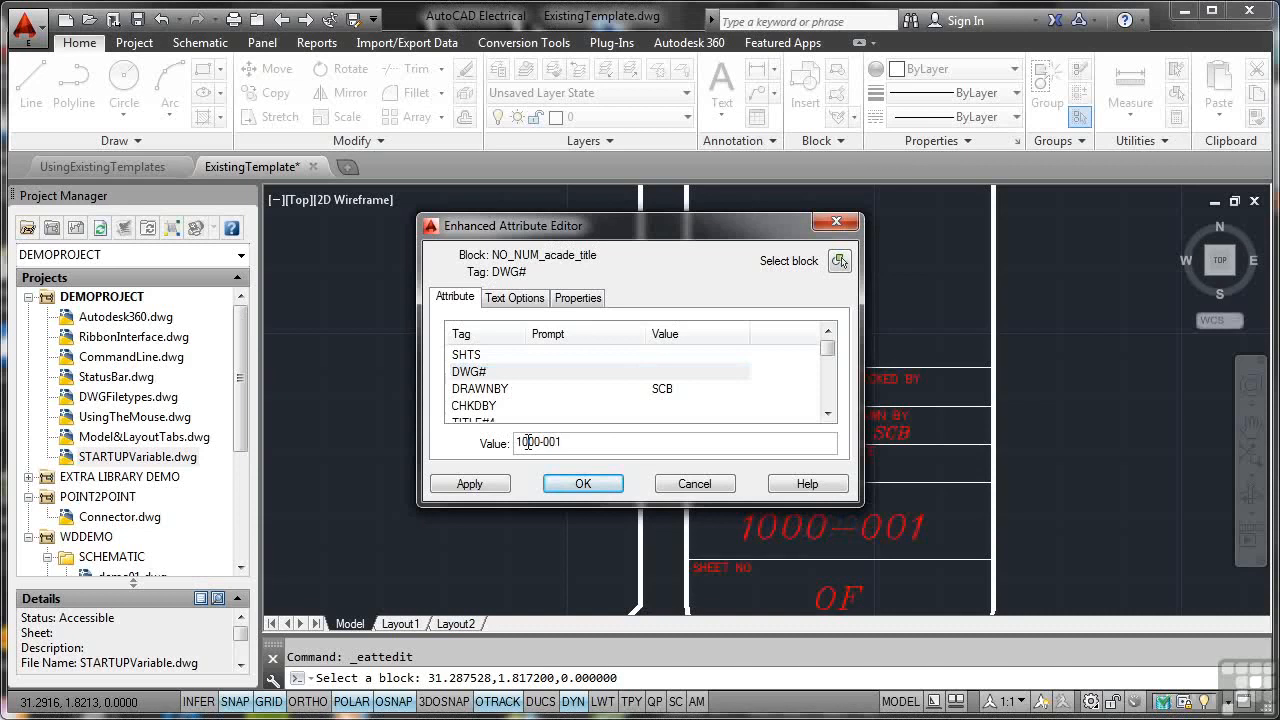
pyautogui.click(519, 358)
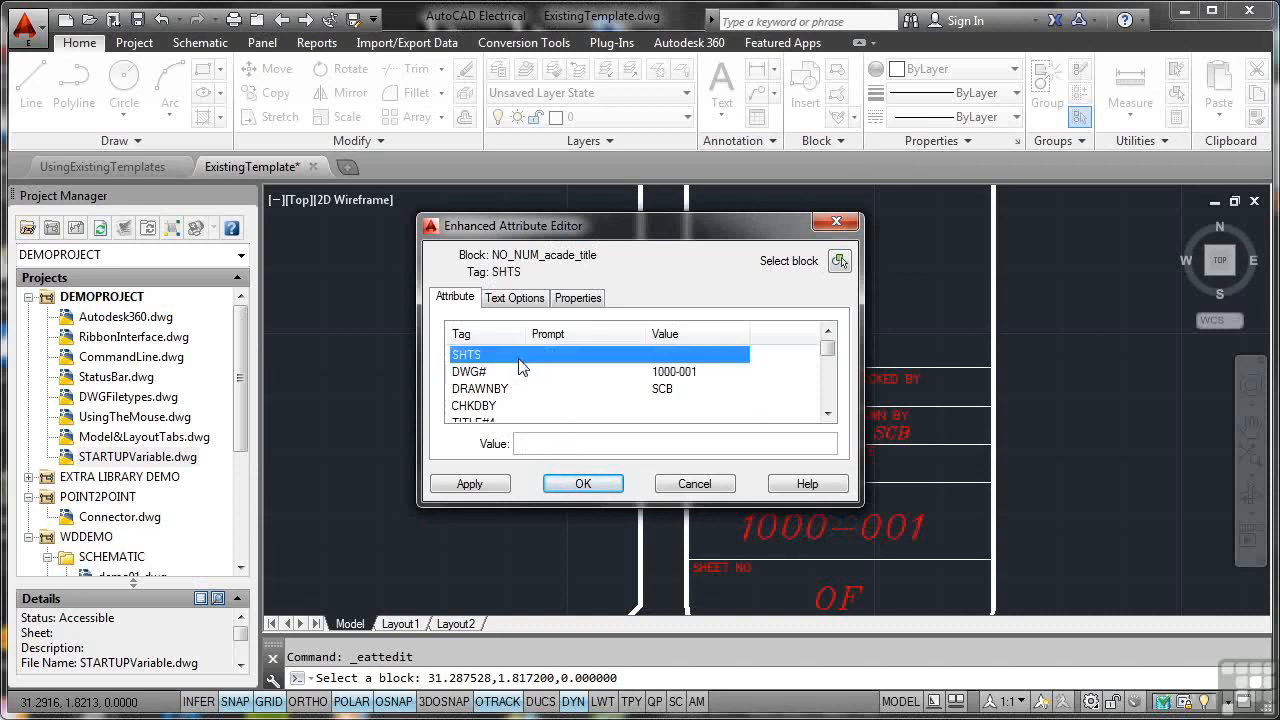
pyautogui.click(522, 442)
pyautogui.write('1')
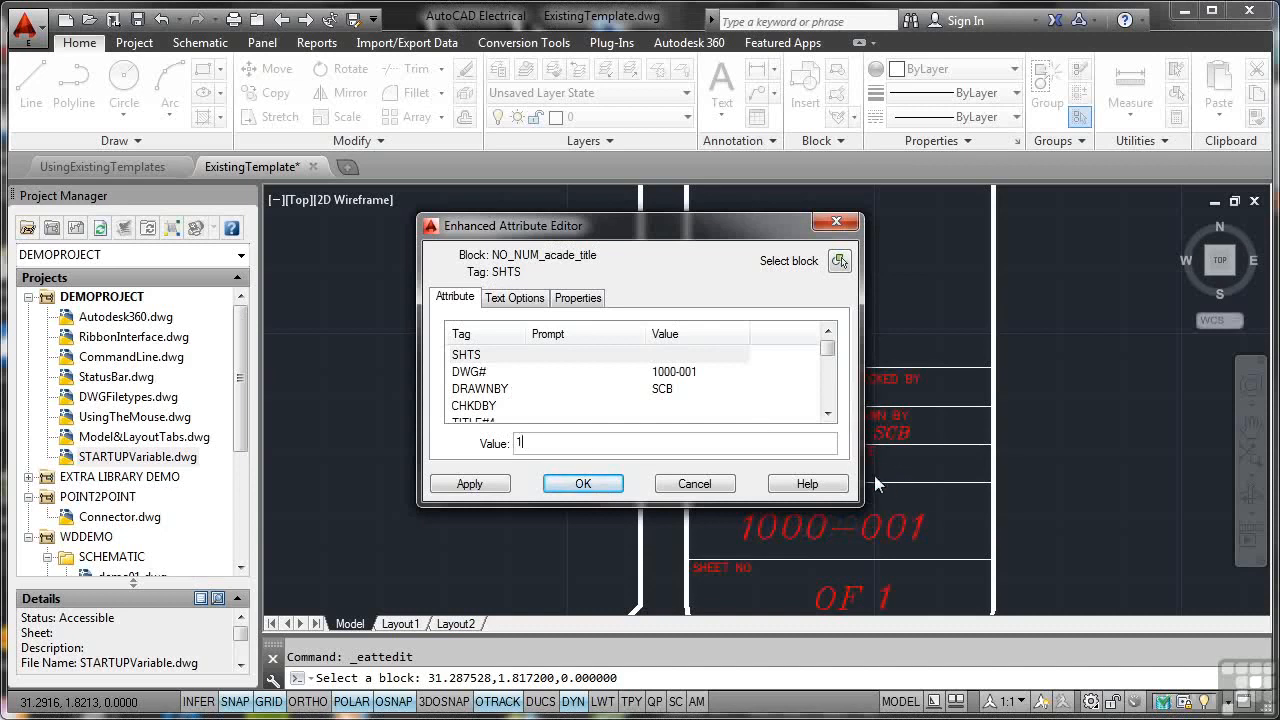
# Set the title block's CHKDBY attribute to BWF
pyautogui.click(827, 414)
pyautogui.click(827, 414)
pyautogui.click(827, 414)
pyautogui.click(827, 414)
pyautogui.click(827, 414)
pyautogui.click(827, 414)
pyautogui.click(827, 414)
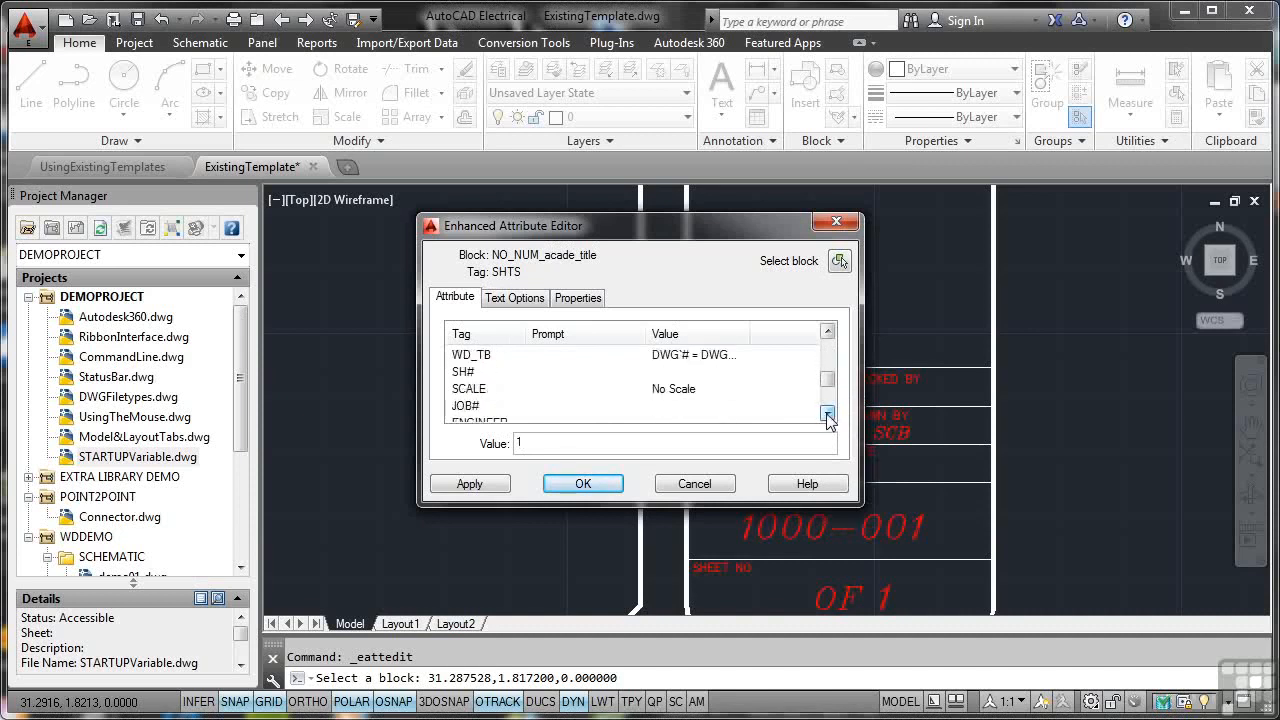
pyautogui.click(480, 372)
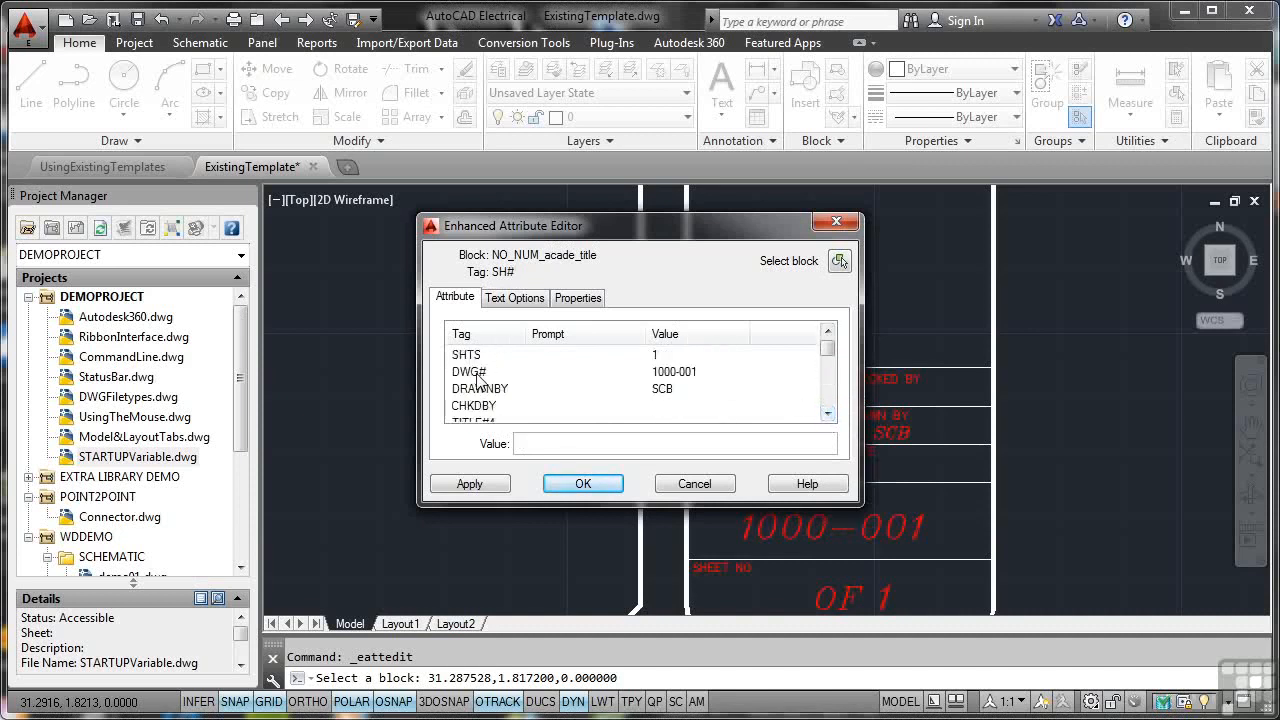
pyautogui.click(550, 406)
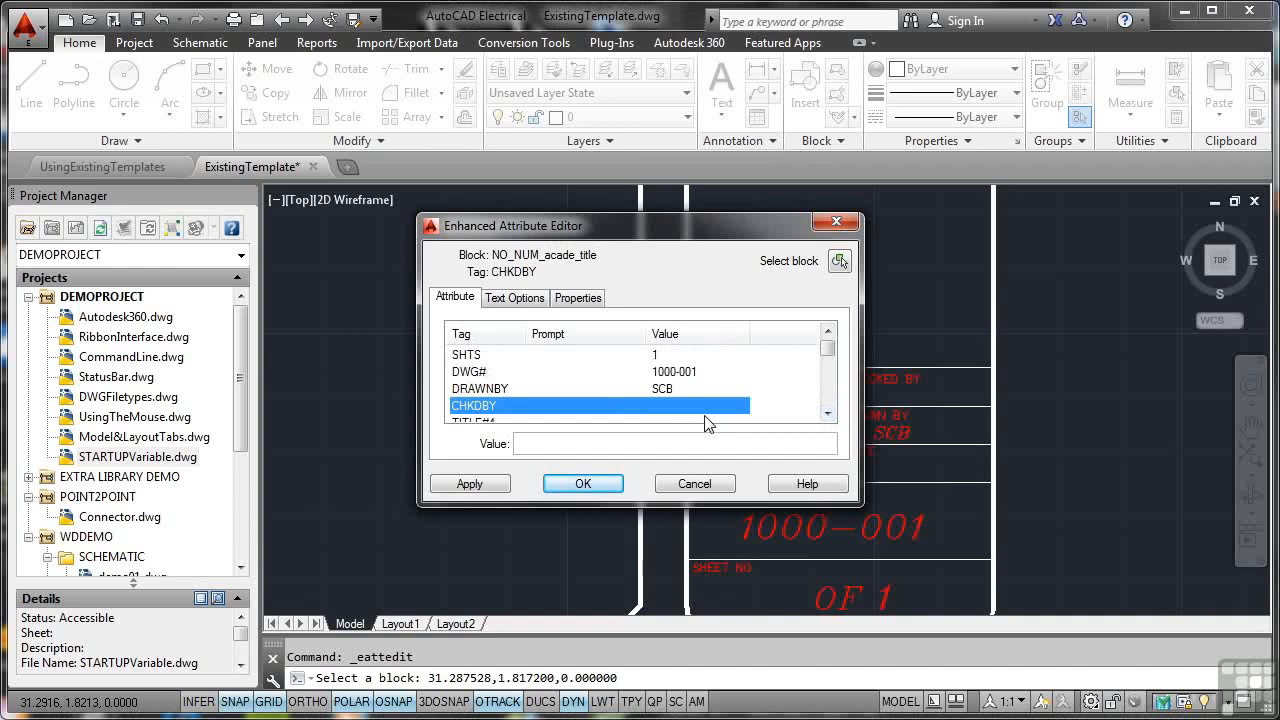
pyautogui.click(577, 441)
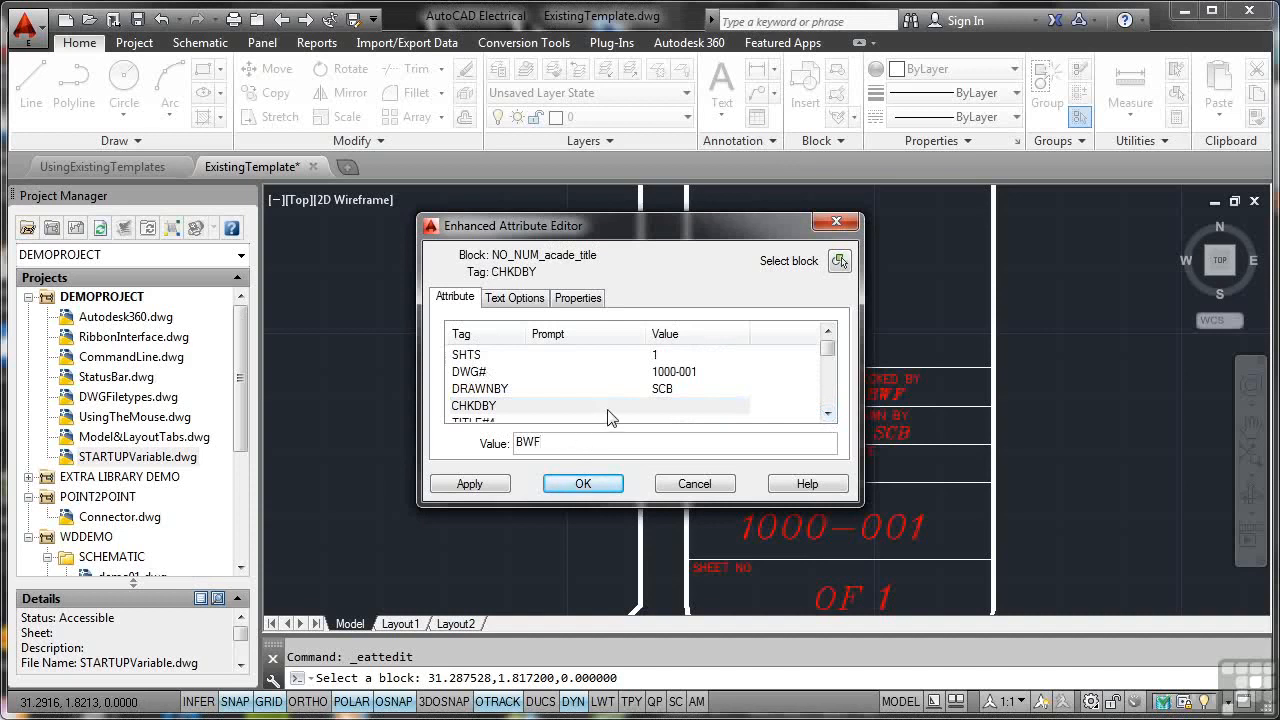
# Set the TITLE#1 attribute to Sample Drawing, apply the title block changes and close the attribute editor
pyautogui.click(829, 413)
pyautogui.click(829, 413)
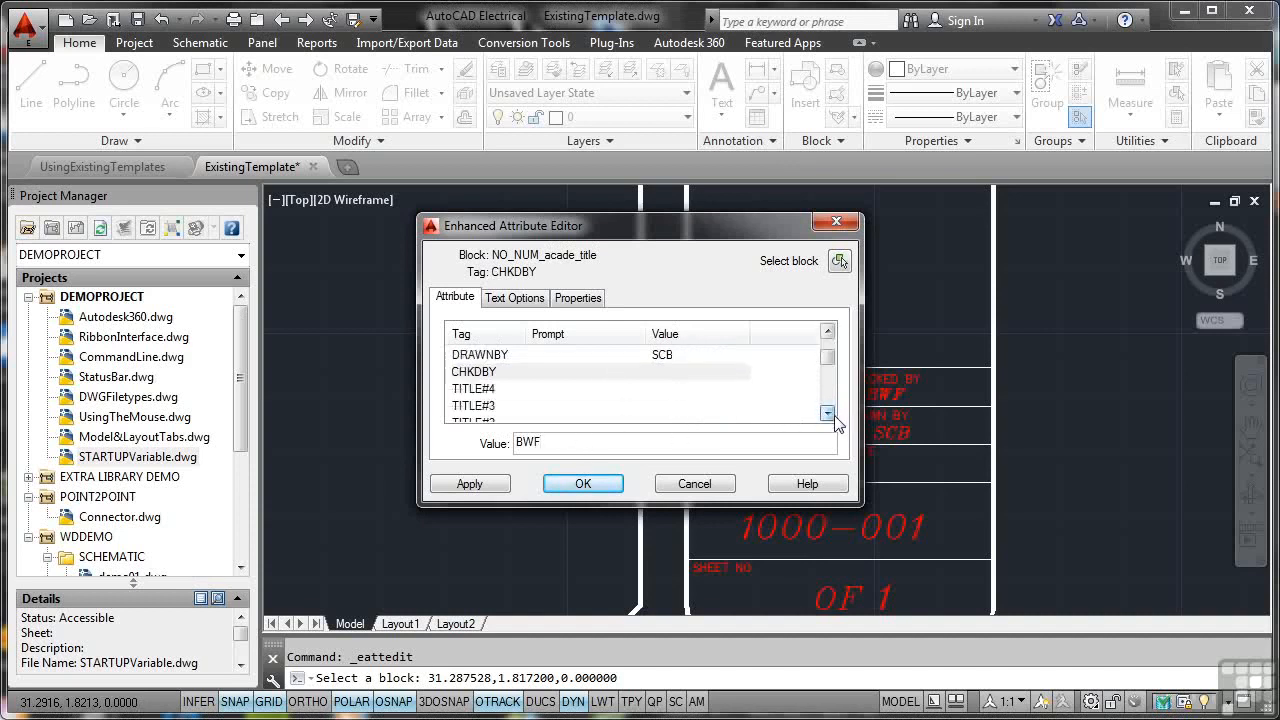
pyautogui.click(829, 413)
pyautogui.click(829, 413)
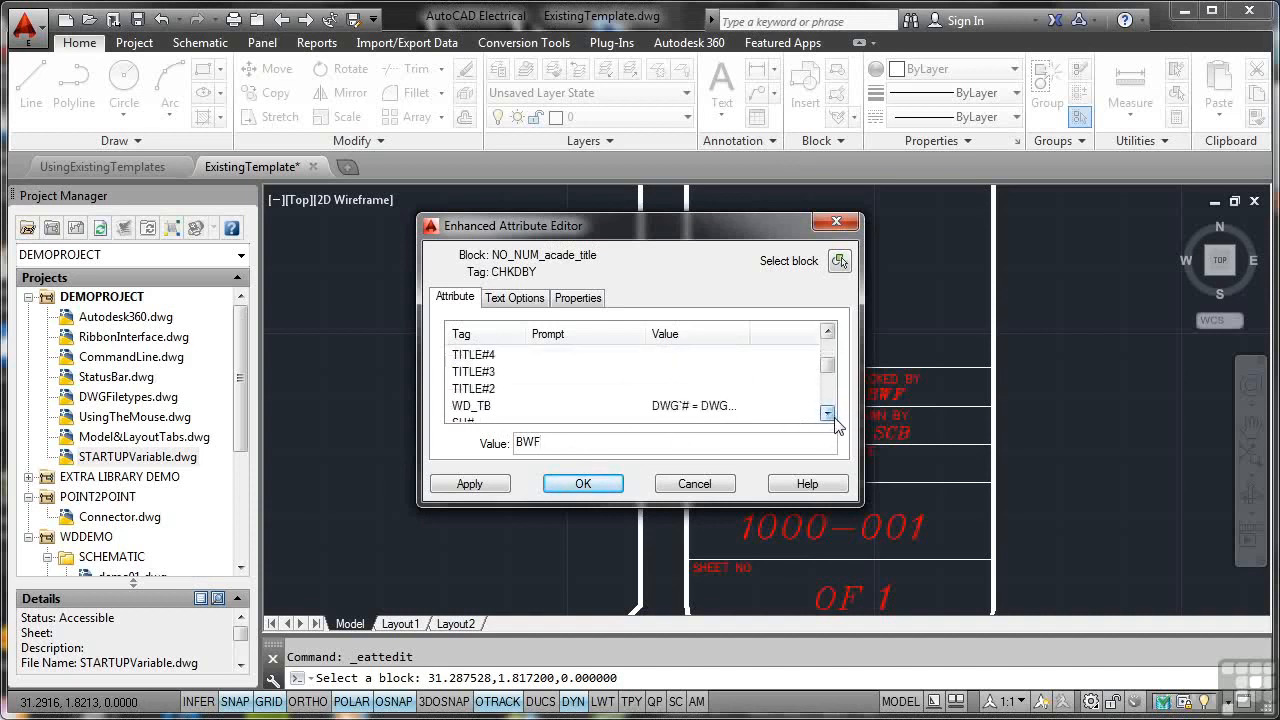
pyautogui.moveTo(828, 370); pyautogui.dragTo(834, 403)
pyautogui.click(494, 406)
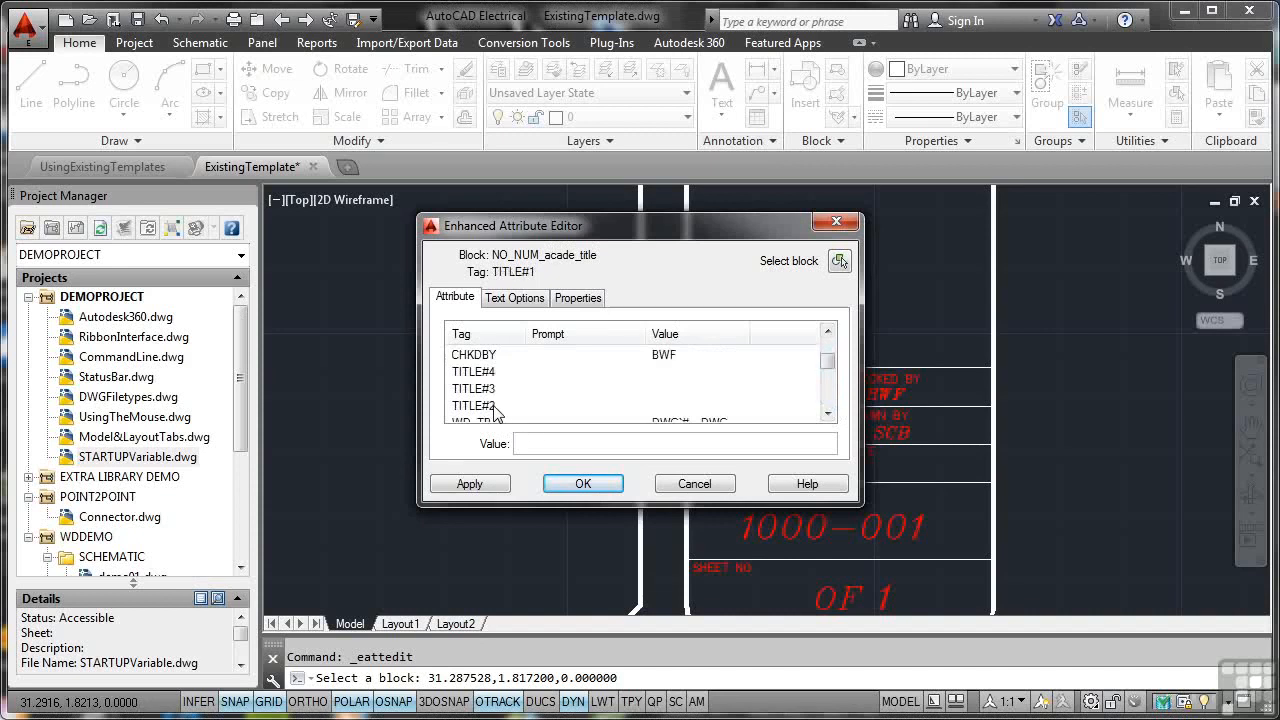
pyautogui.click(826, 414)
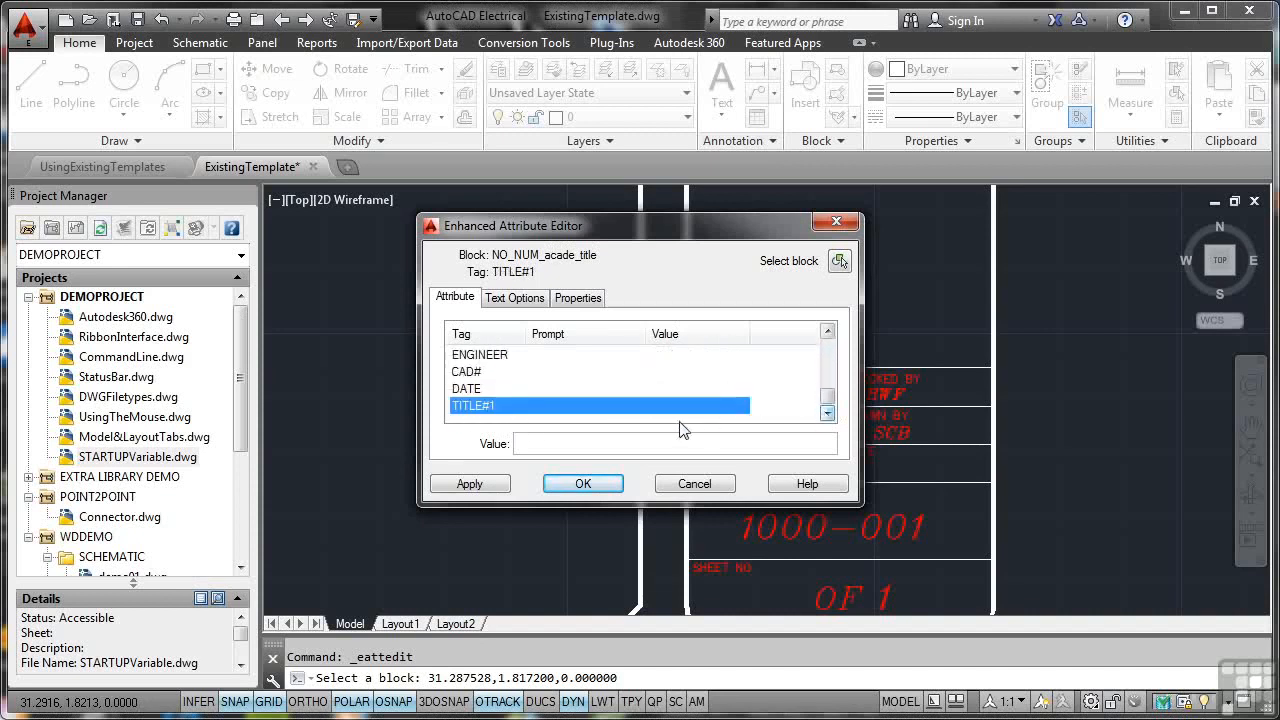
pyautogui.click(534, 441)
pyautogui.write('S')
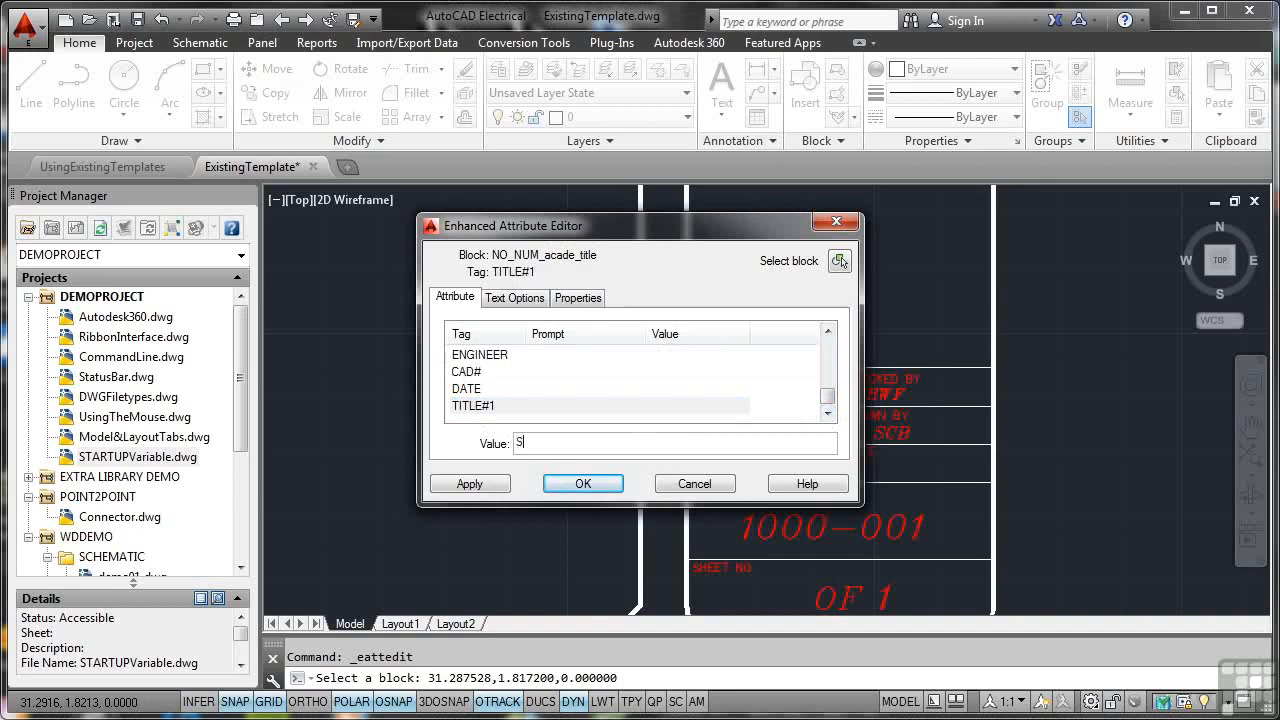
pyautogui.write('ample Drawing')
pyautogui.click(482, 483)
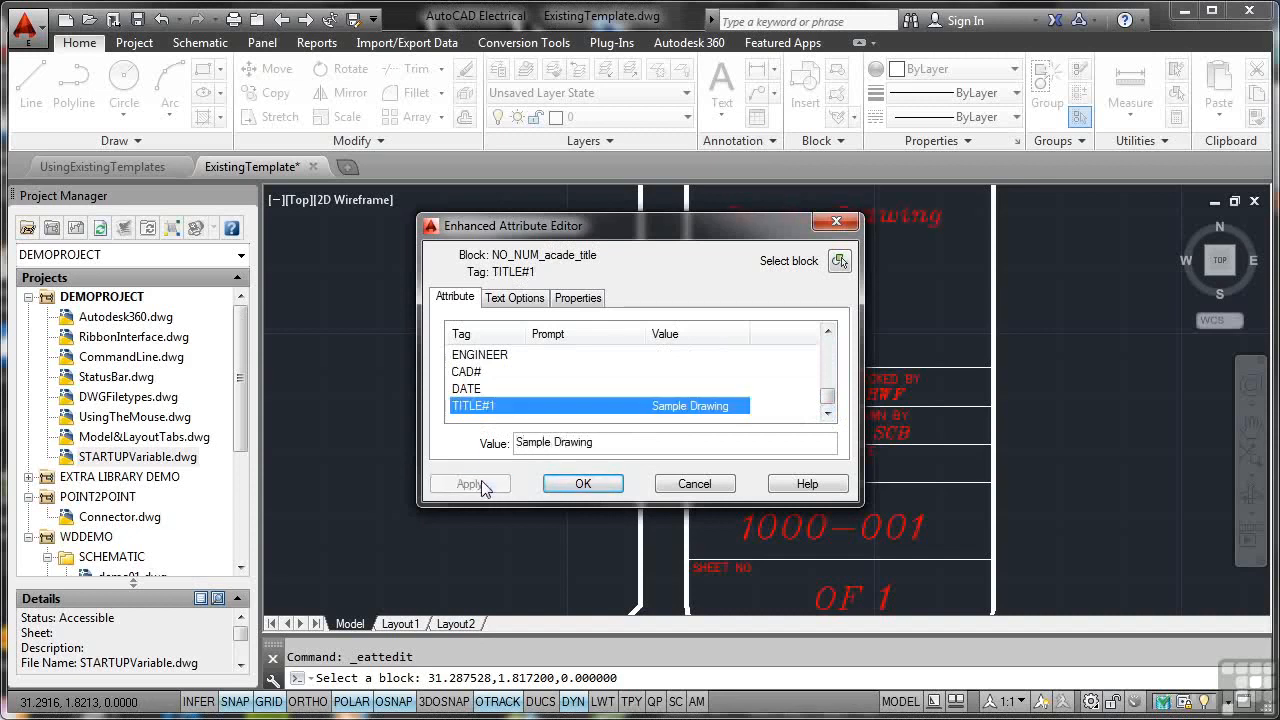
pyautogui.click(551, 486)
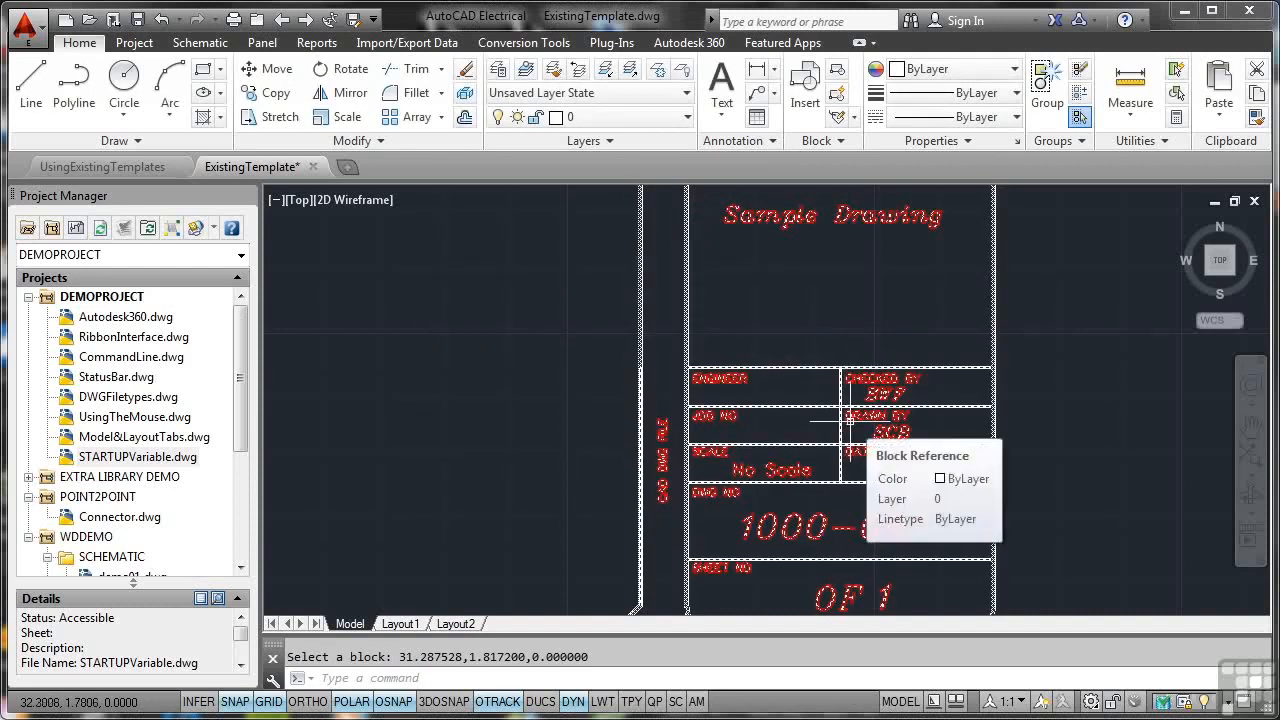
# Open the title block in the Block Editor
pyautogui.middleClick(532, 349)
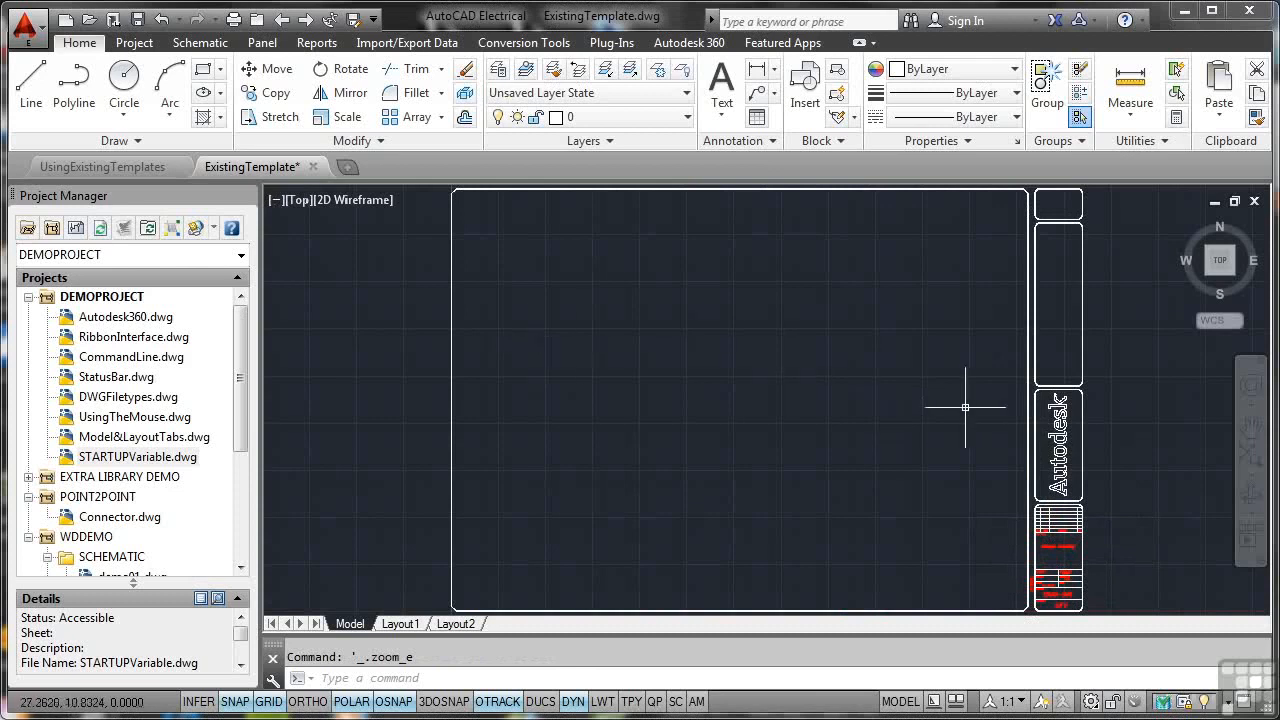
pyautogui.moveTo(1060, 451)
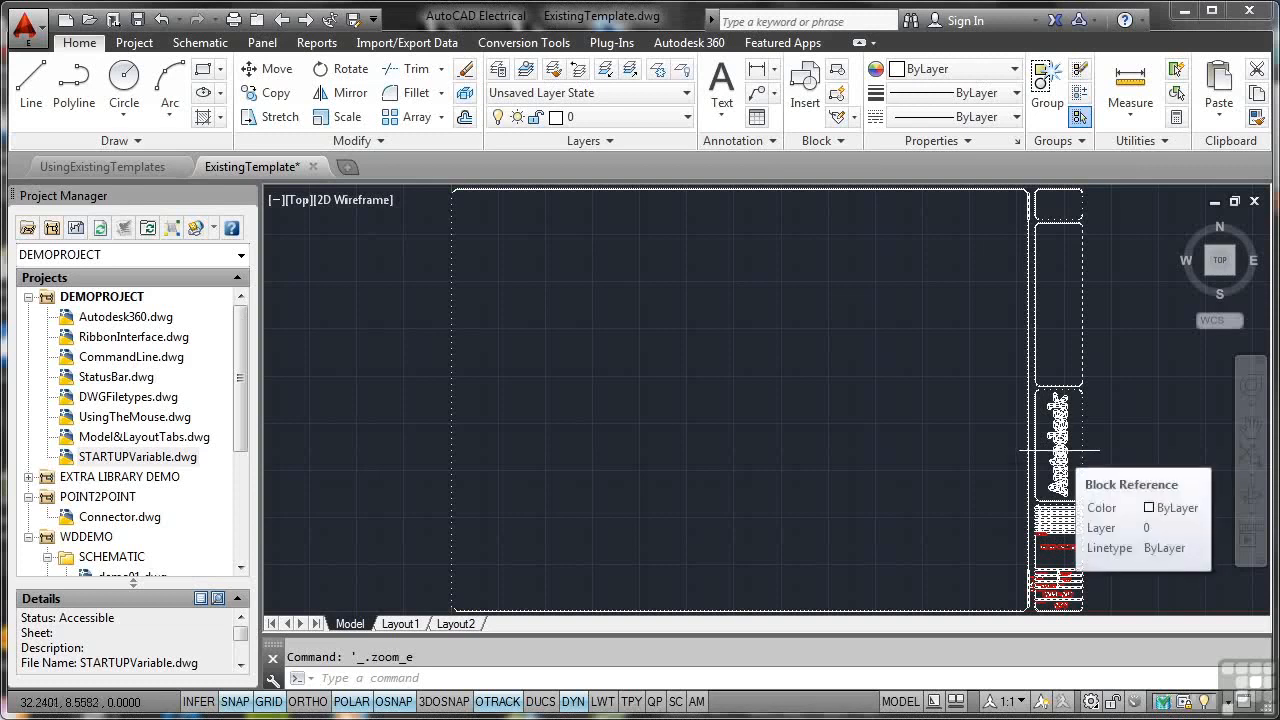
pyautogui.click(1060, 451)
pyautogui.rightClick(843, 381)
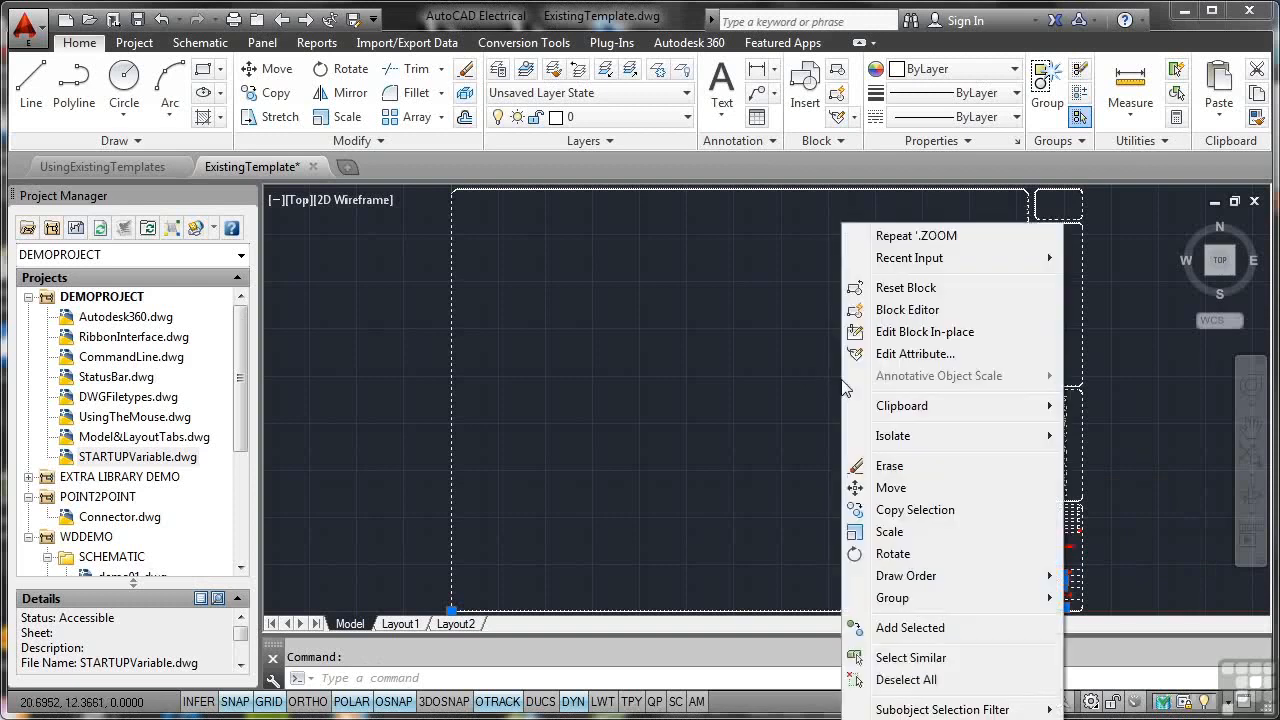
pyautogui.click(908, 310)
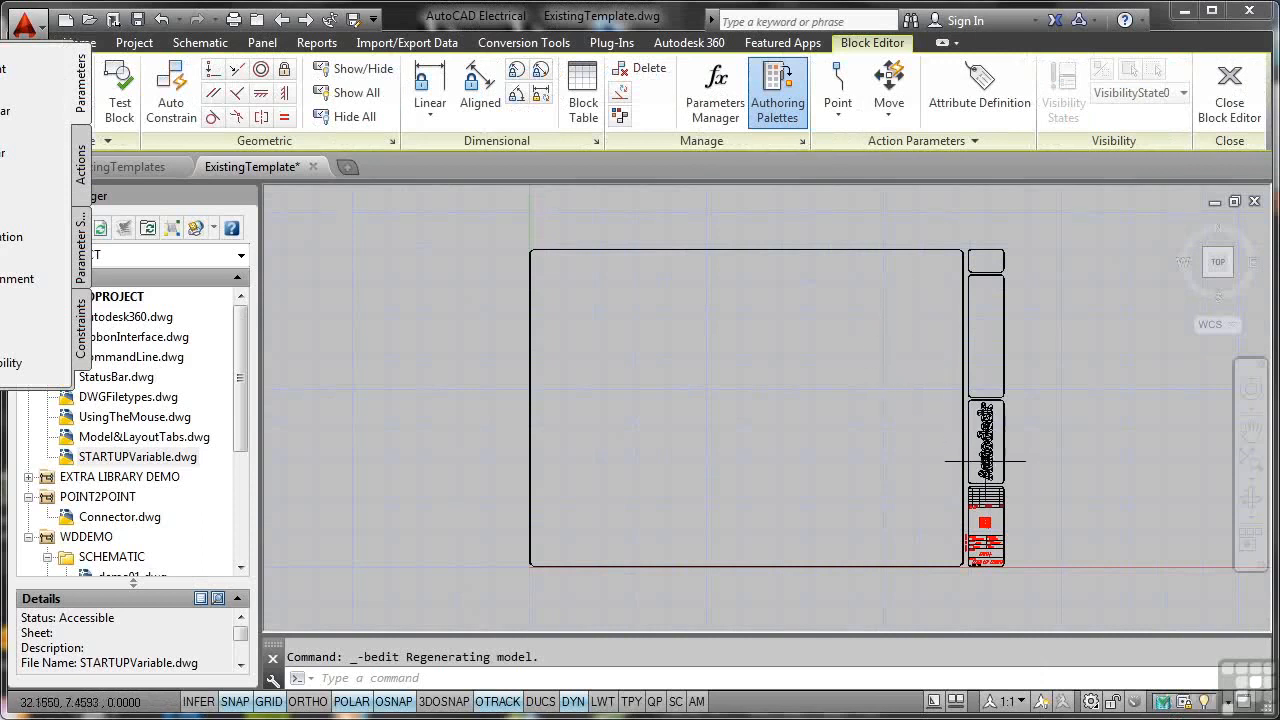
# Delete the Autodesk logo from the title block and close the Block Editor, saving the changes to NO_NUM_acade_title
pyautogui.scroll(6, 985, 440)
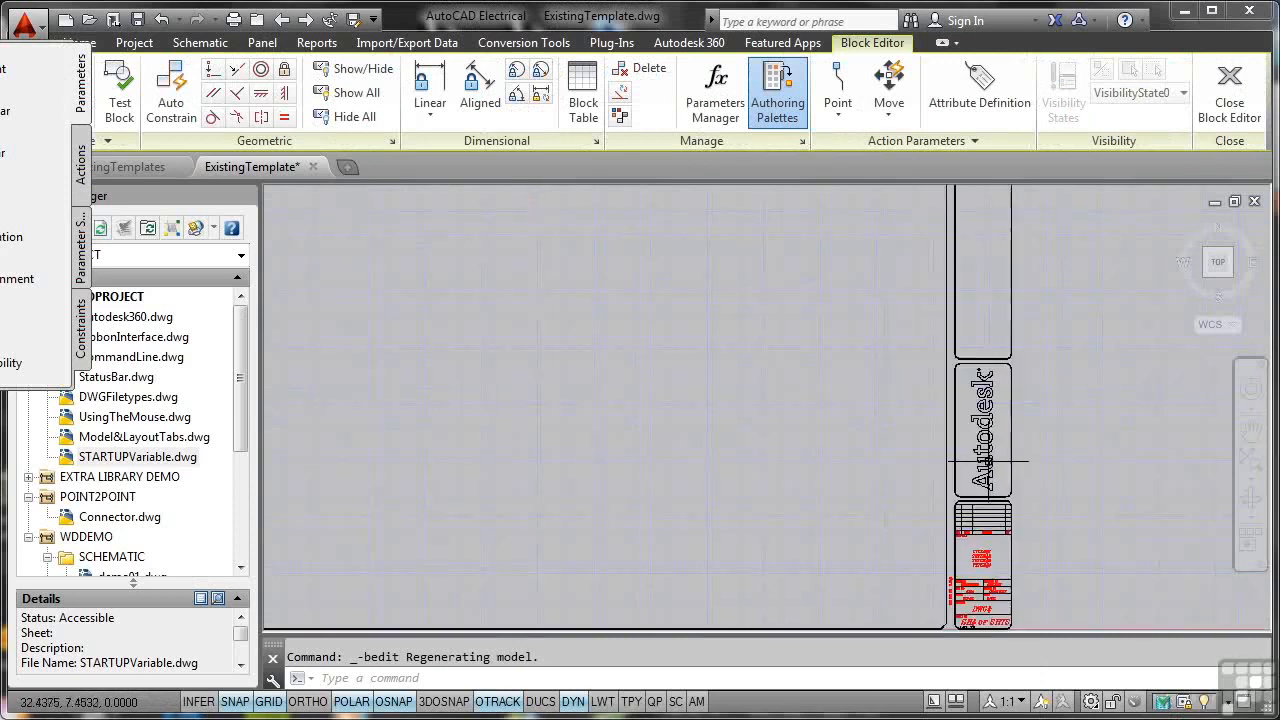
pyautogui.click(969, 392)
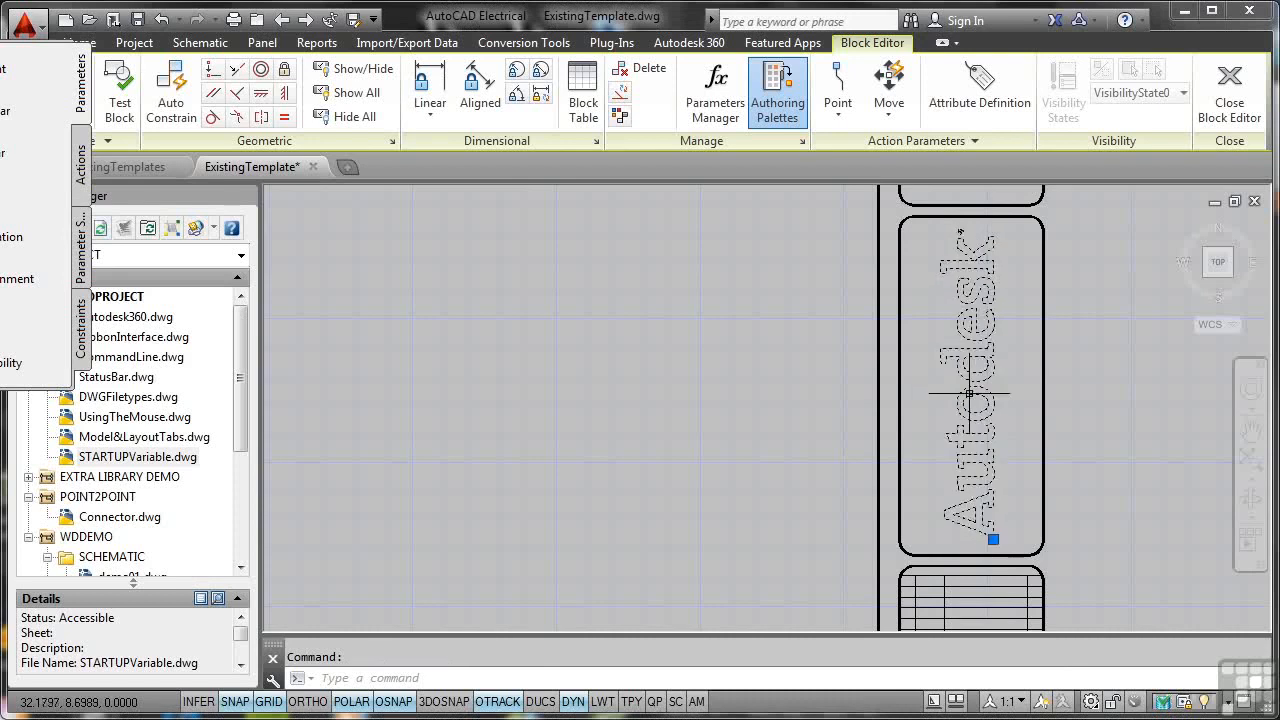
pyautogui.press('Delete')
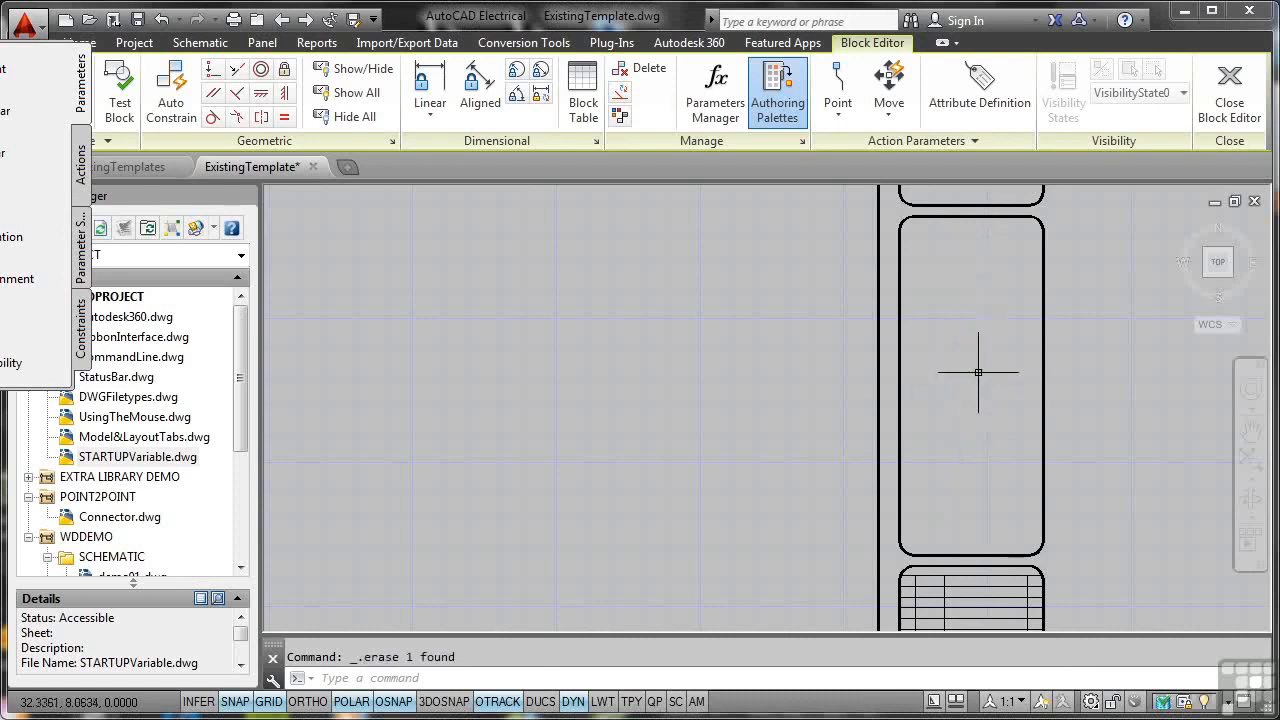
pyautogui.click(1228, 108)
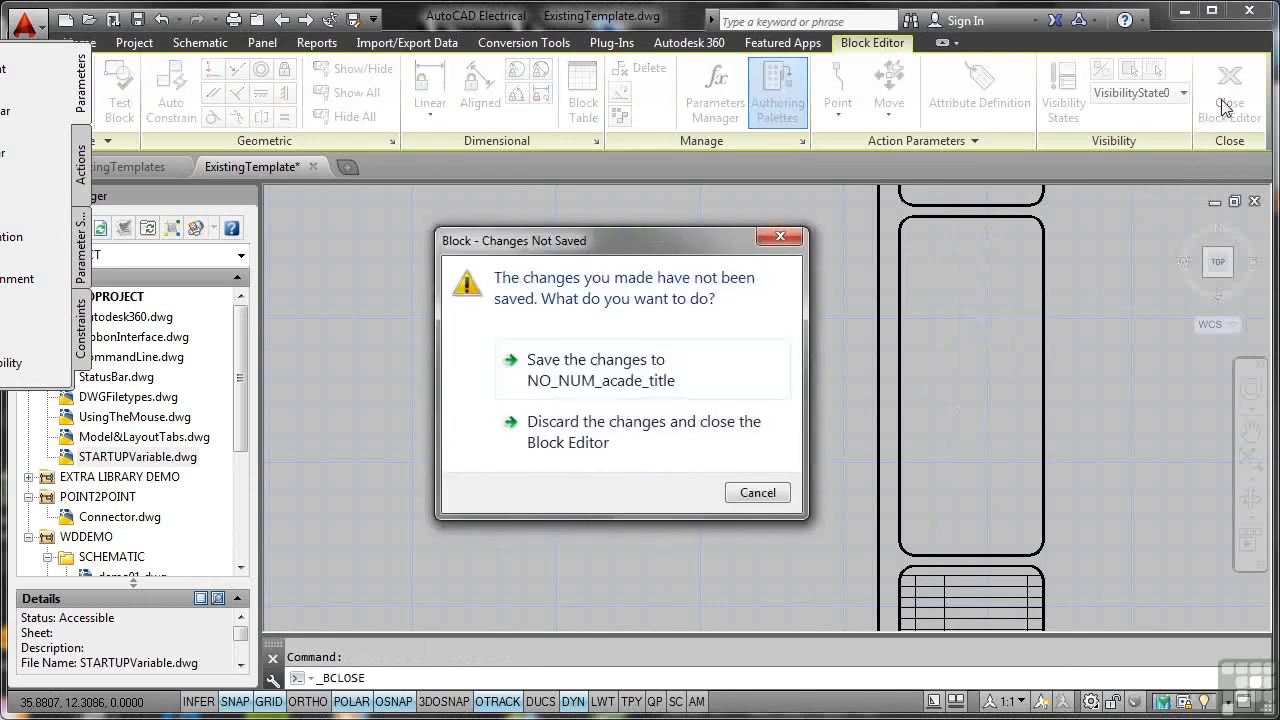
pyautogui.click(577, 369)
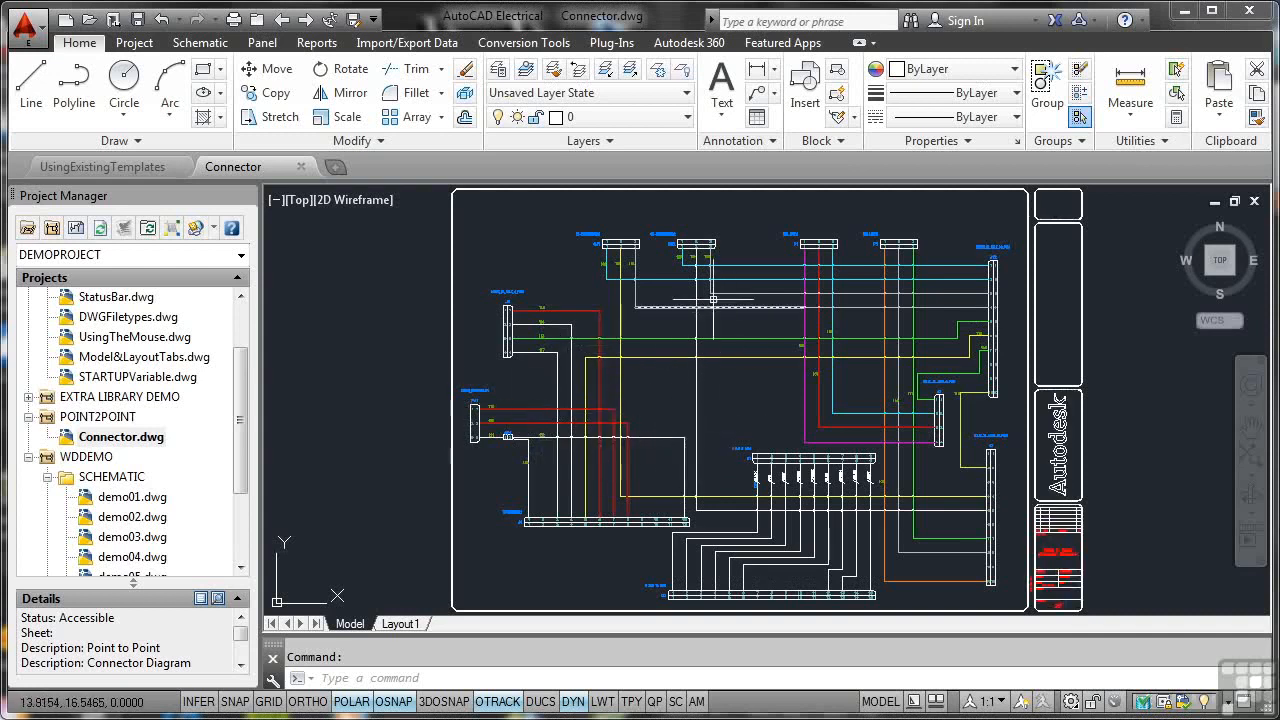
# Open the Layer Properties Manager for the Connector drawing, enlarge it and widen the Name column to fit the full layer names
pyautogui.scroll(8, 667, 272)
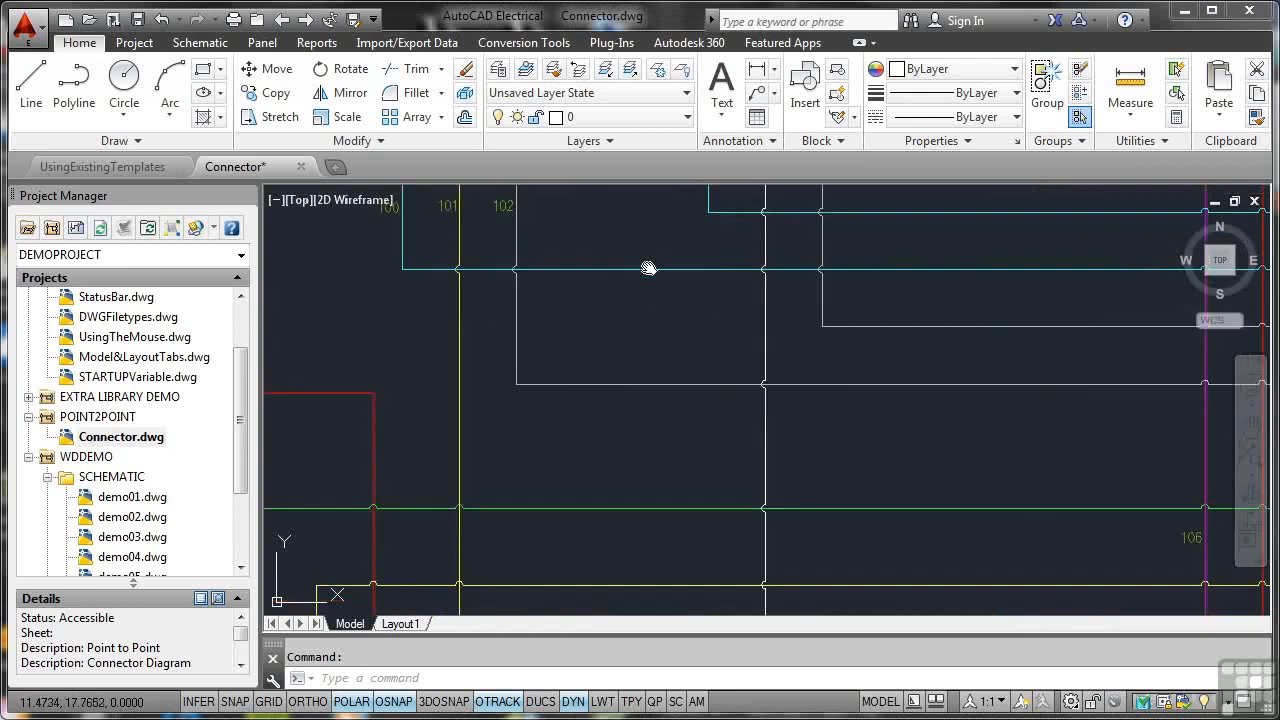
pyautogui.scroll(-5, 651, 260)
pyautogui.moveTo(623, 434)
pyautogui.mouseDown(button='middle')
pyautogui.moveTo(726, 437)
pyautogui.moveTo(753, 423)
pyautogui.moveTo(767, 472)
pyautogui.mouseUp(button='middle')
pyautogui.scroll(2, 729, 457)
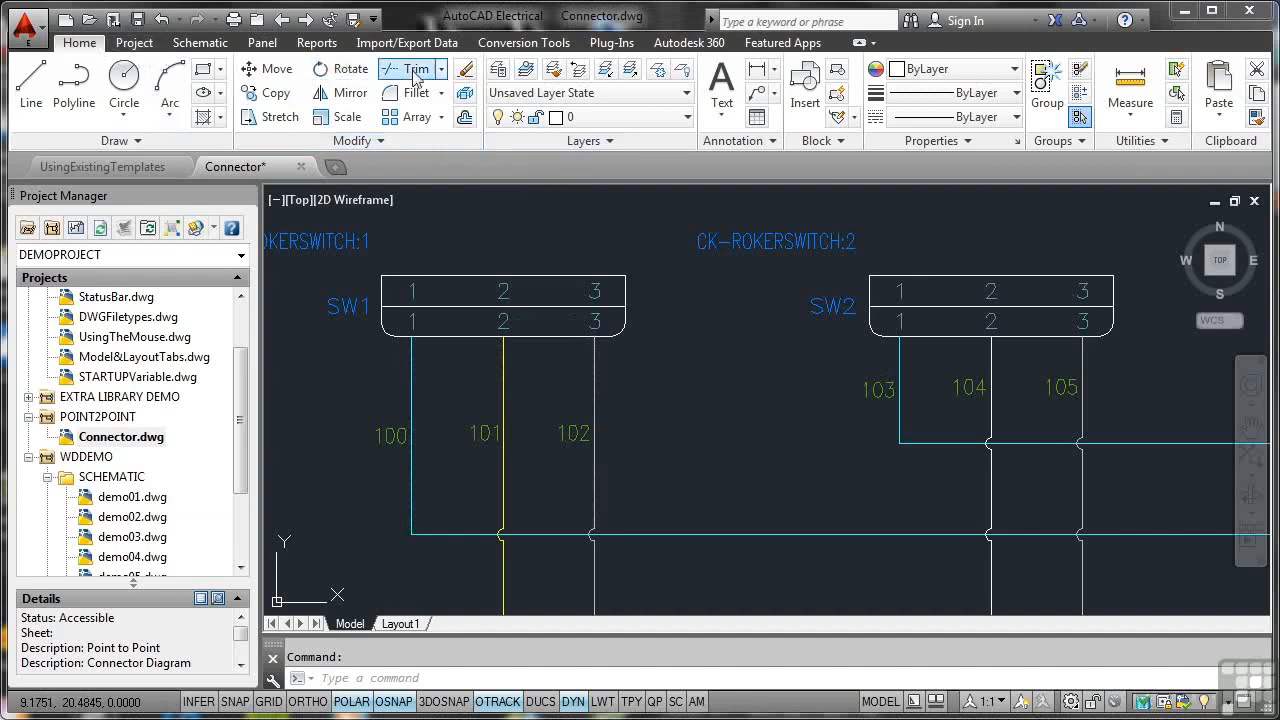
pyautogui.click(497, 70)
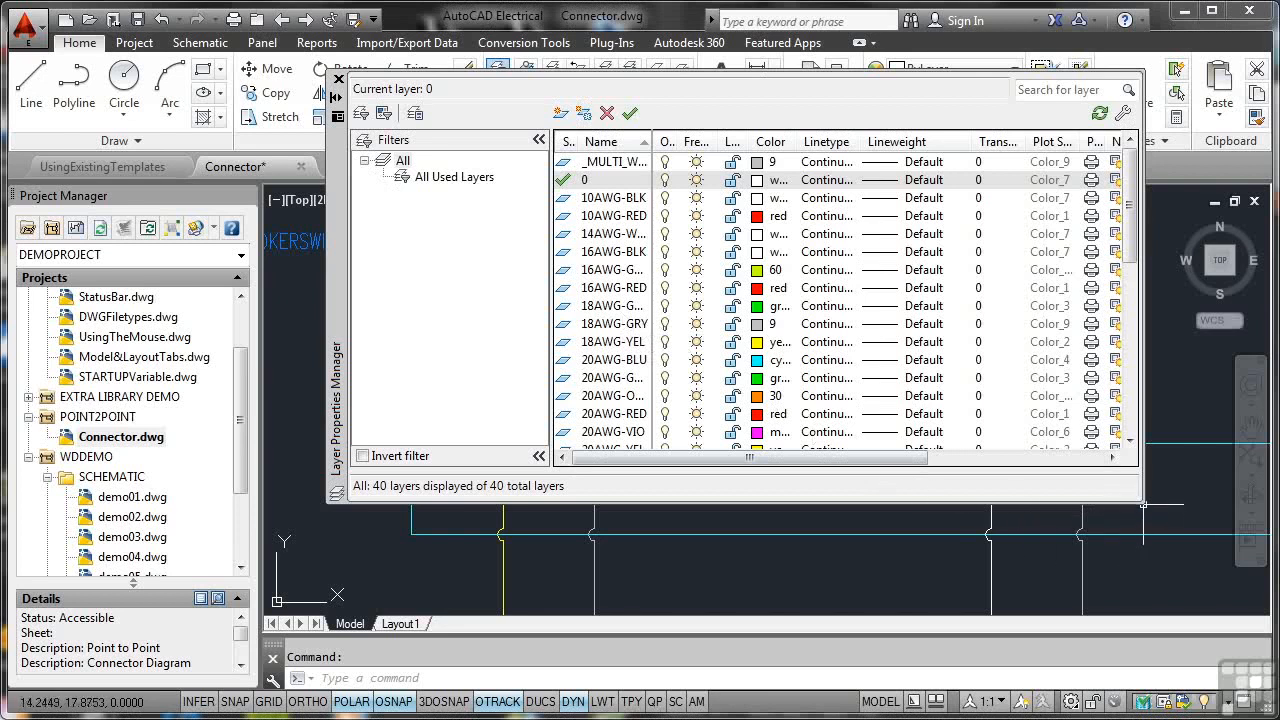
pyautogui.moveTo(1143, 505); pyautogui.dragTo(1216, 568)
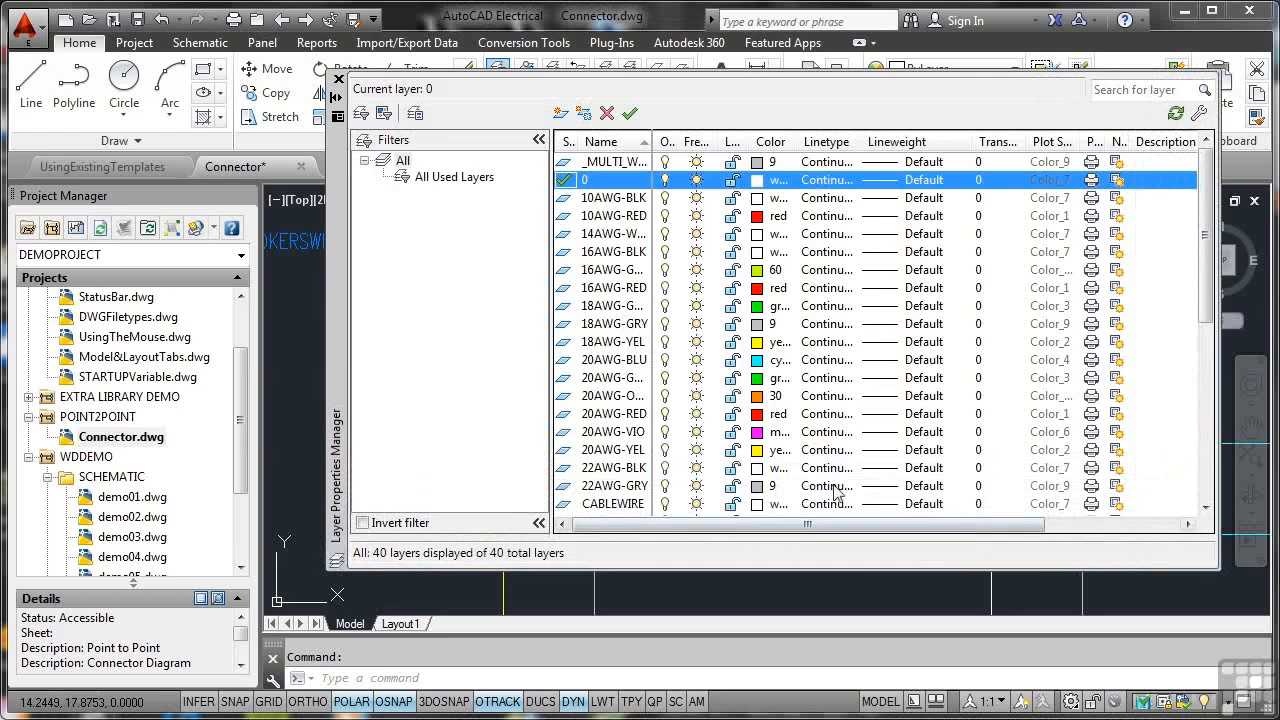
pyautogui.moveTo(550, 312); pyautogui.dragTo(509, 312)
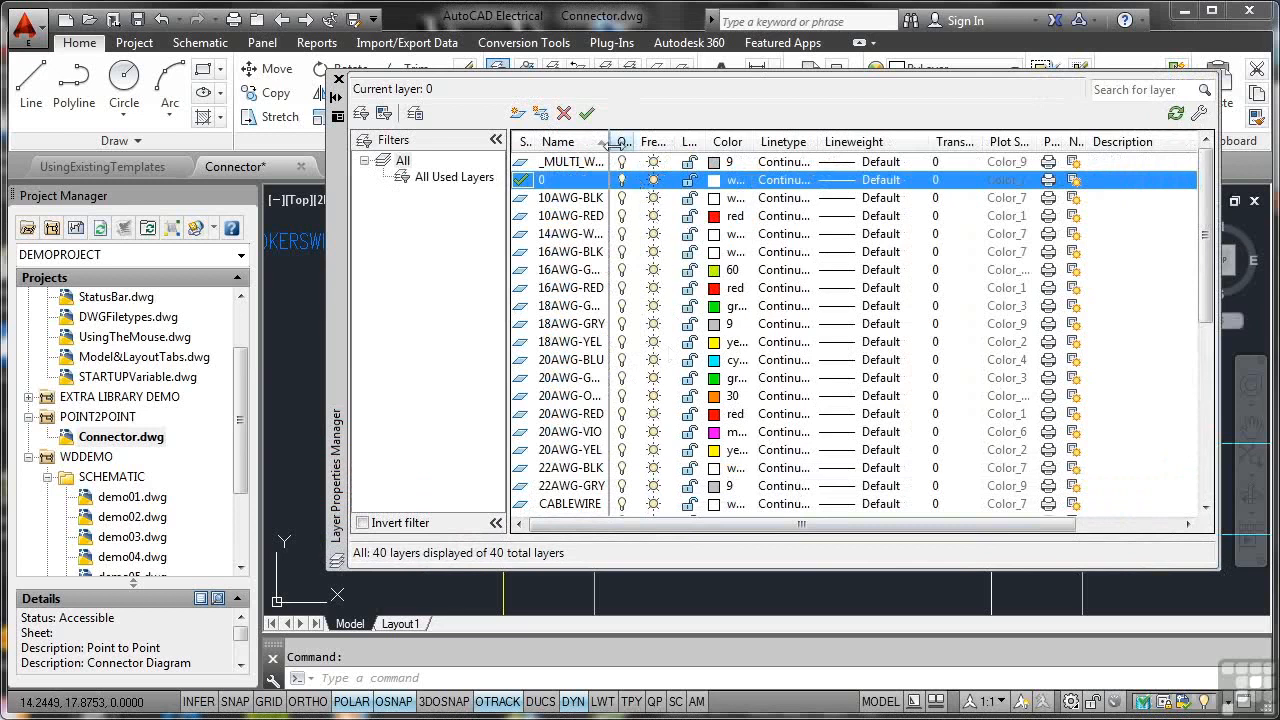
pyautogui.moveTo(609, 147); pyautogui.dragTo(694, 147)
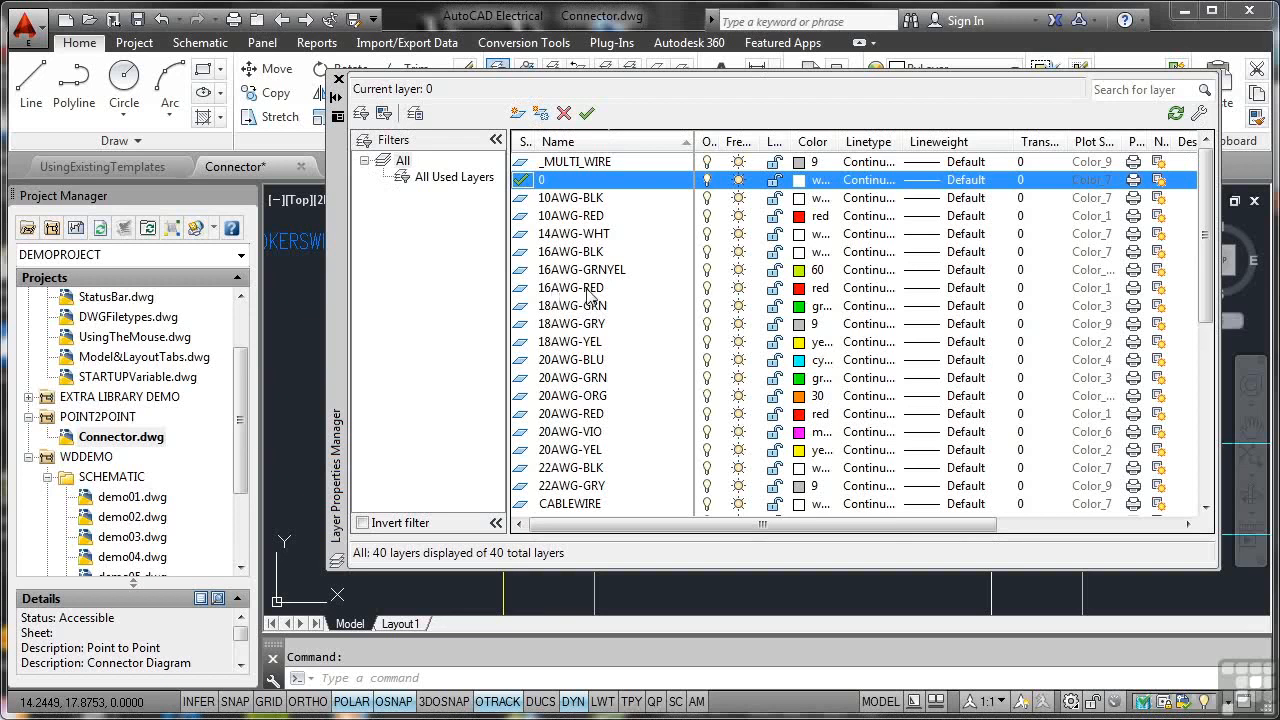
# Create a new layer named 16AWG-BLU based on the 16AWG-RED layer
pyautogui.click(575, 289)
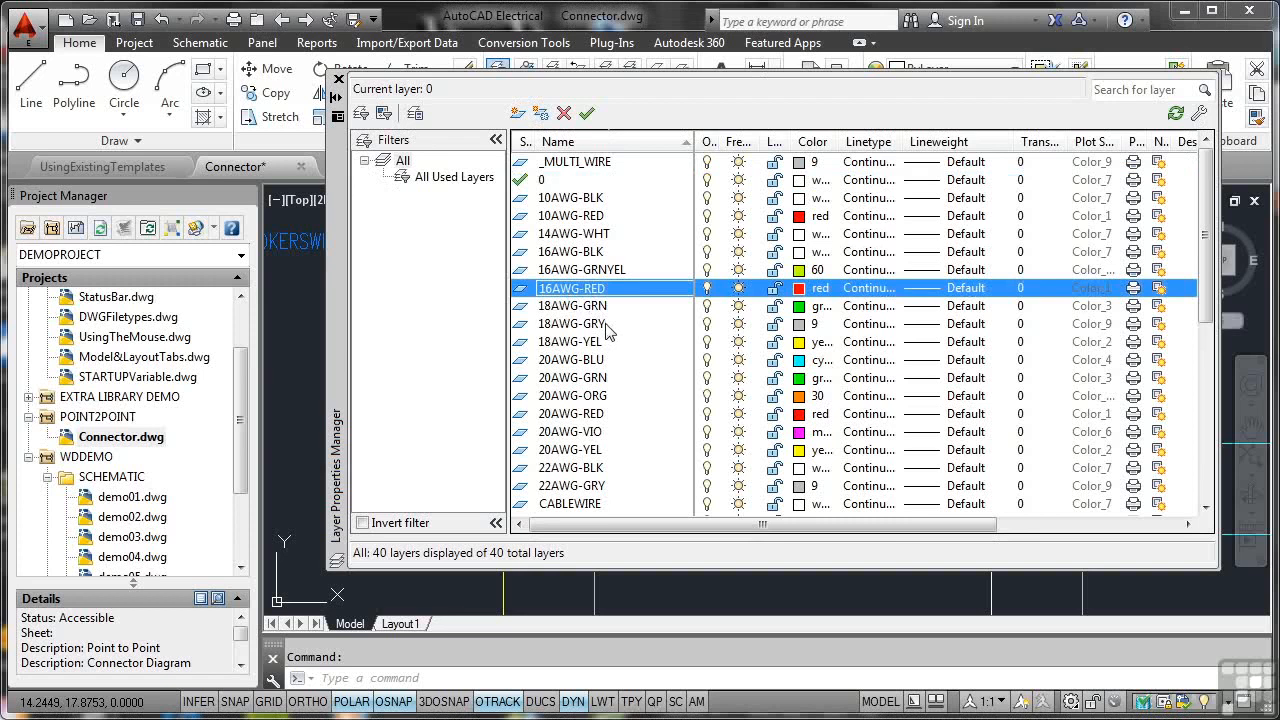
pyautogui.click(604, 271)
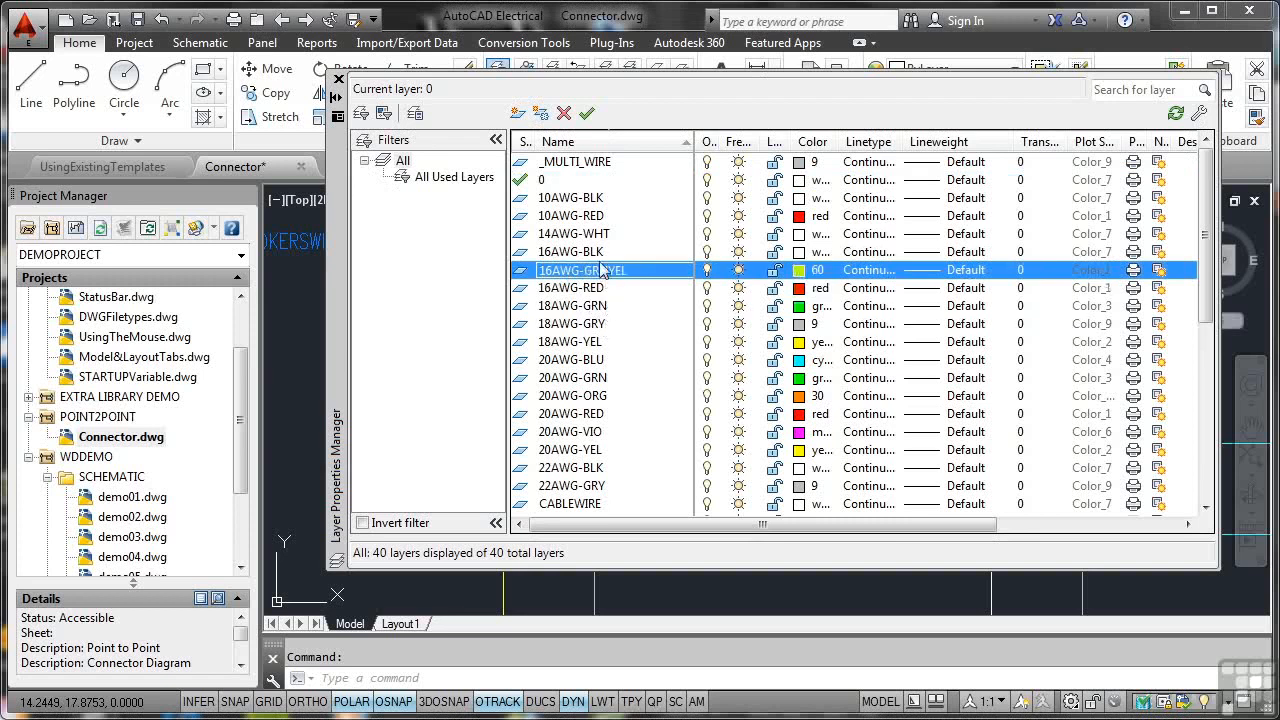
pyautogui.click(603, 256)
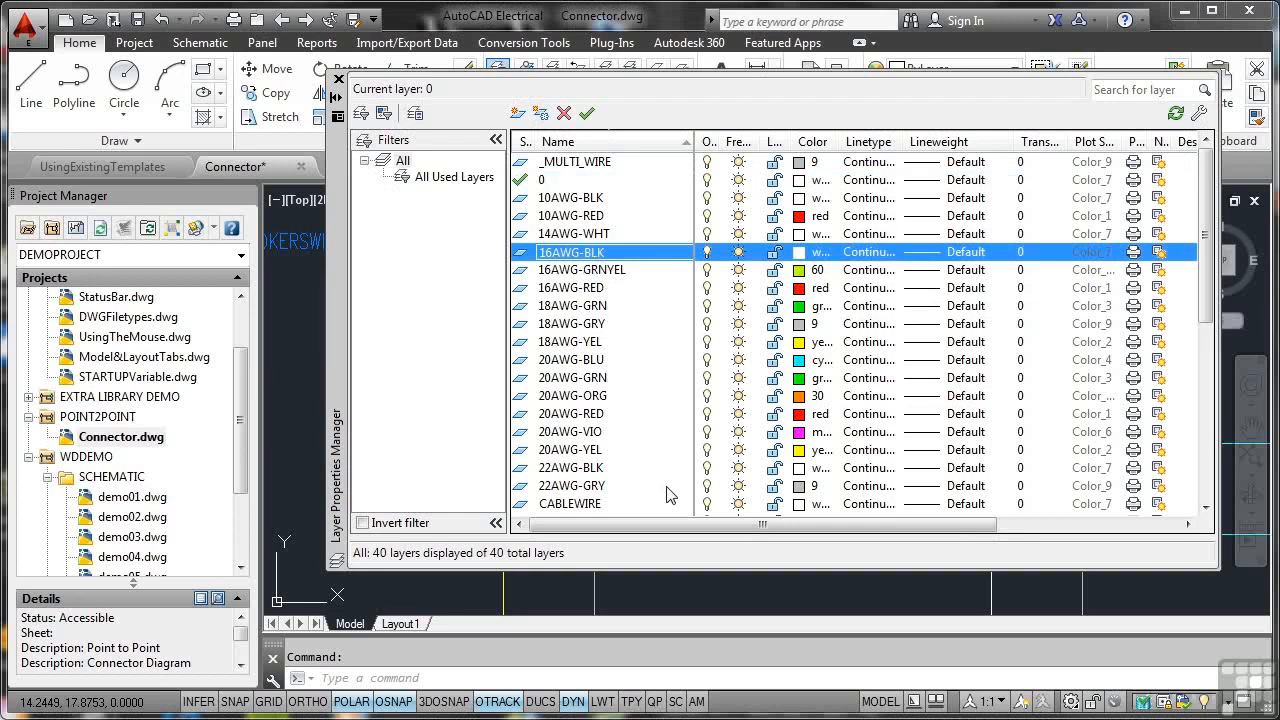
pyautogui.click(596, 292)
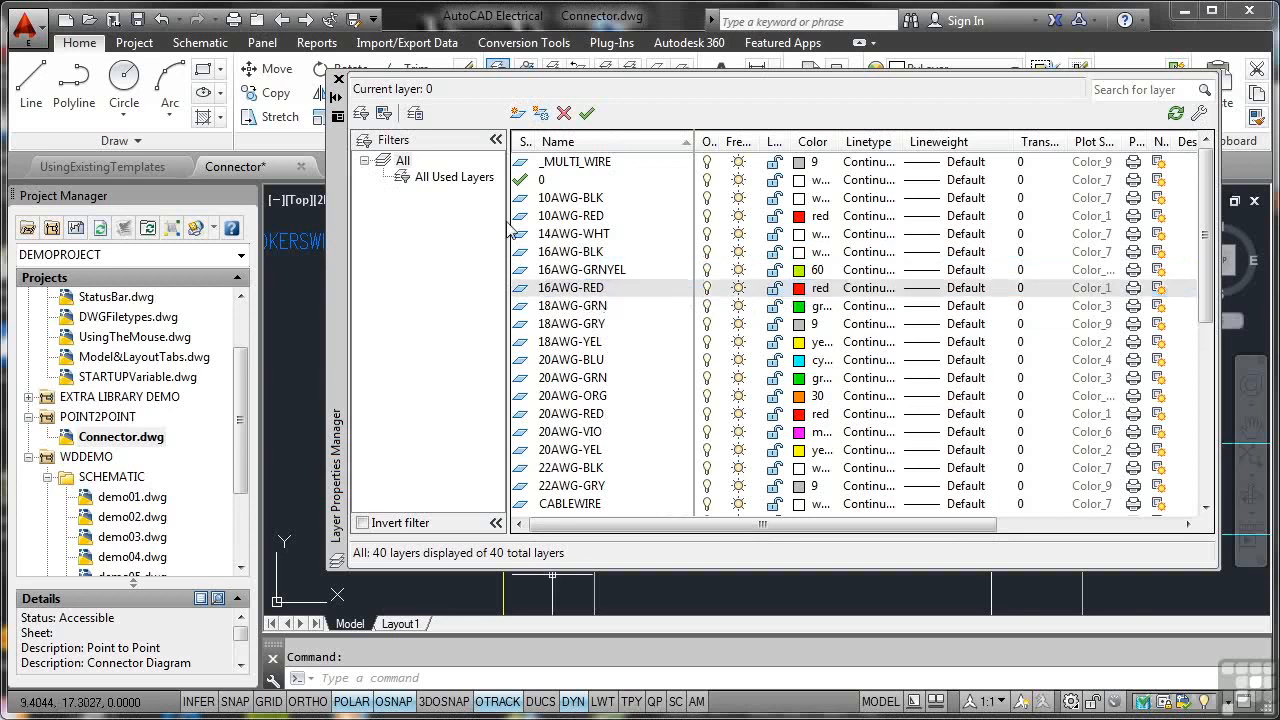
pyautogui.click(517, 116)
pyautogui.write('16AWG')
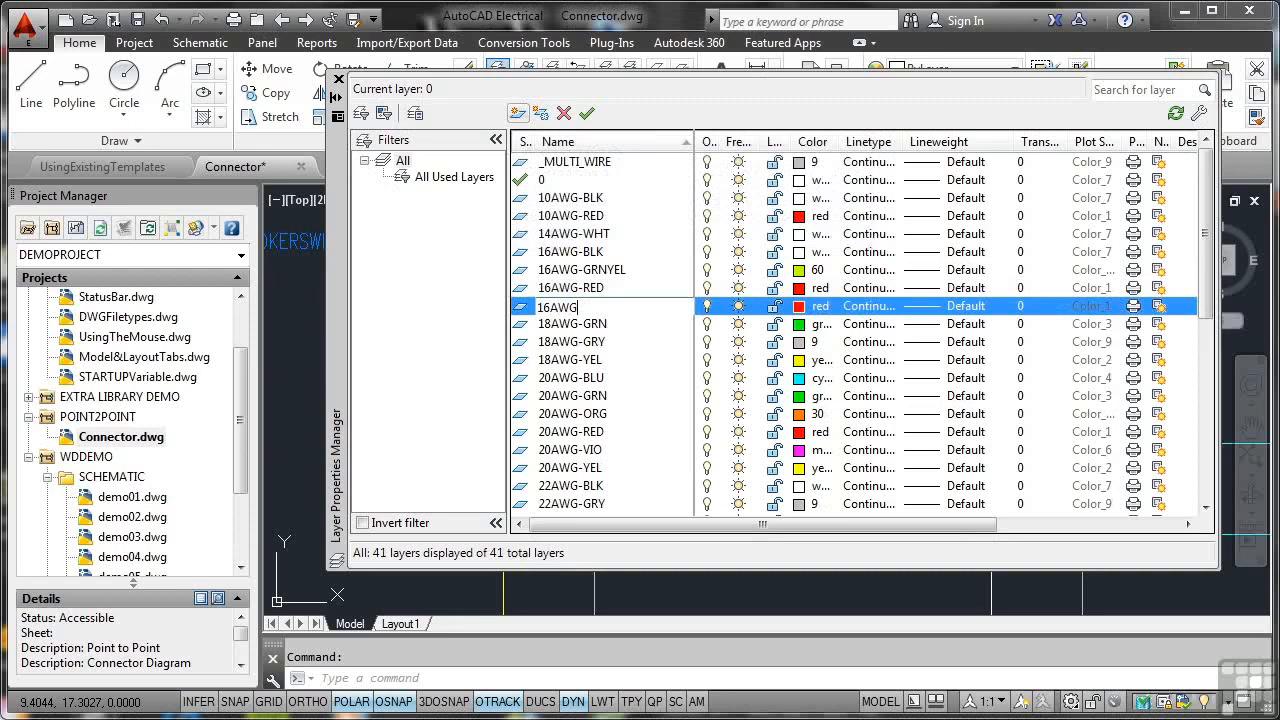
pyautogui.write('-BLU')
# Set the color of the 16AWG-BLU layer to cyan
pyautogui.click(799, 307)
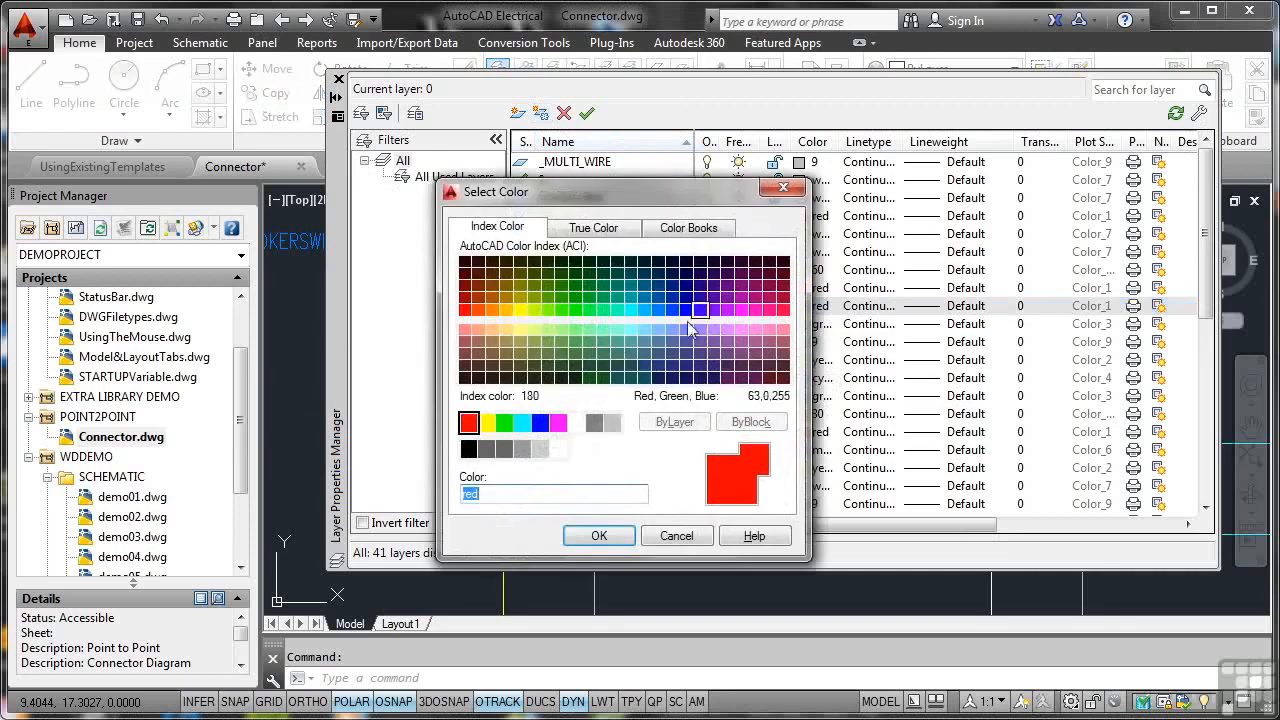
pyautogui.click(521, 422)
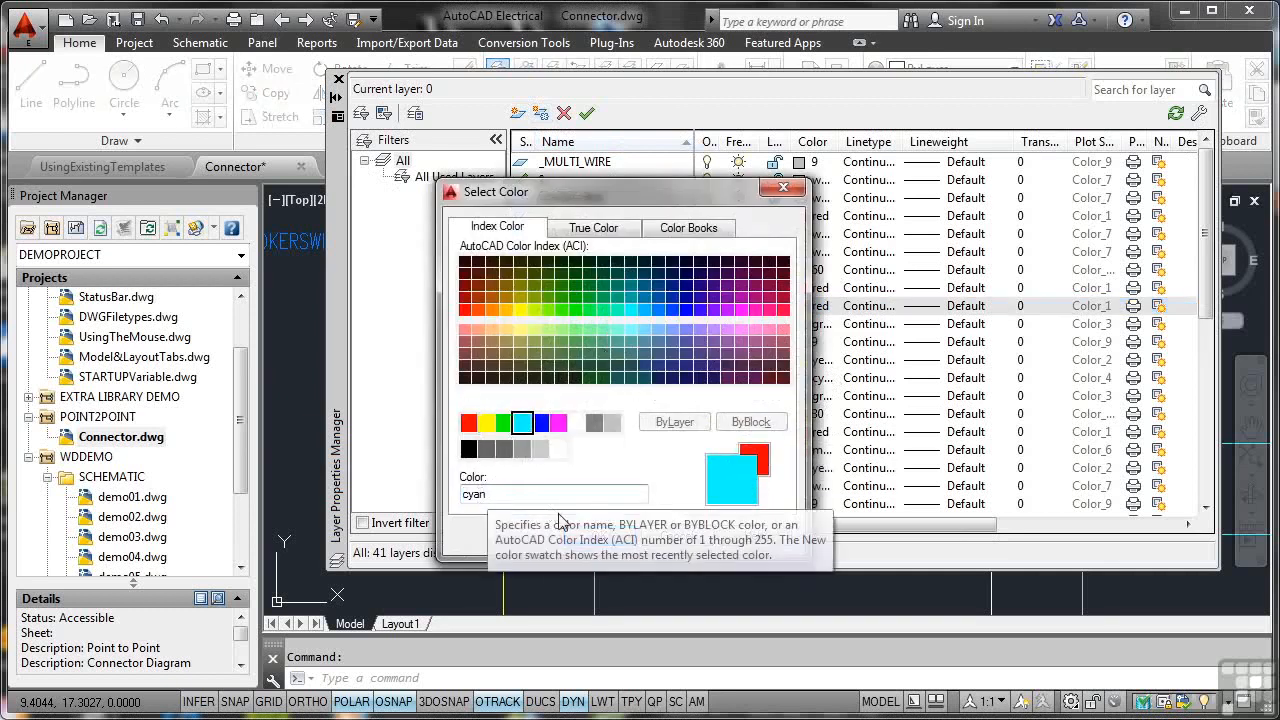
pyautogui.click(622, 540)
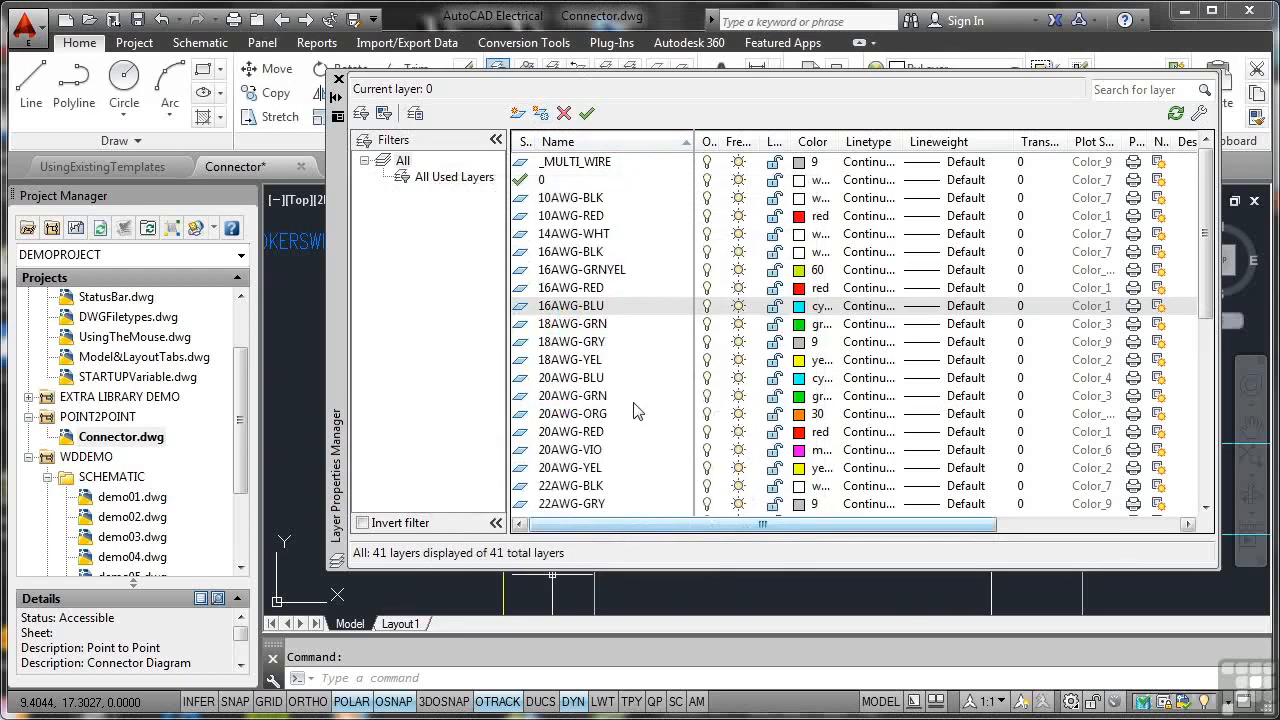
# Widen the Color column, make 16AWG-BLU the current layer and close the Layer Properties Manager
pyautogui.click(575, 307)
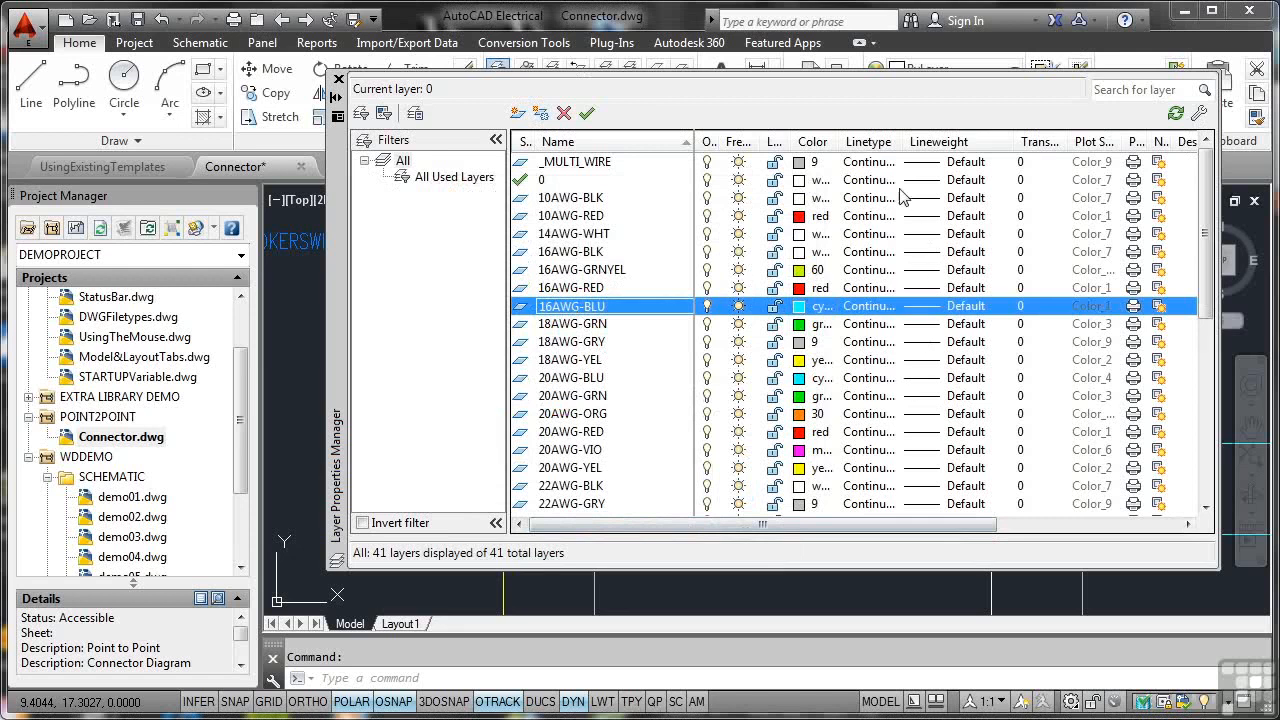
pyautogui.moveTo(838, 142); pyautogui.dragTo(868, 142)
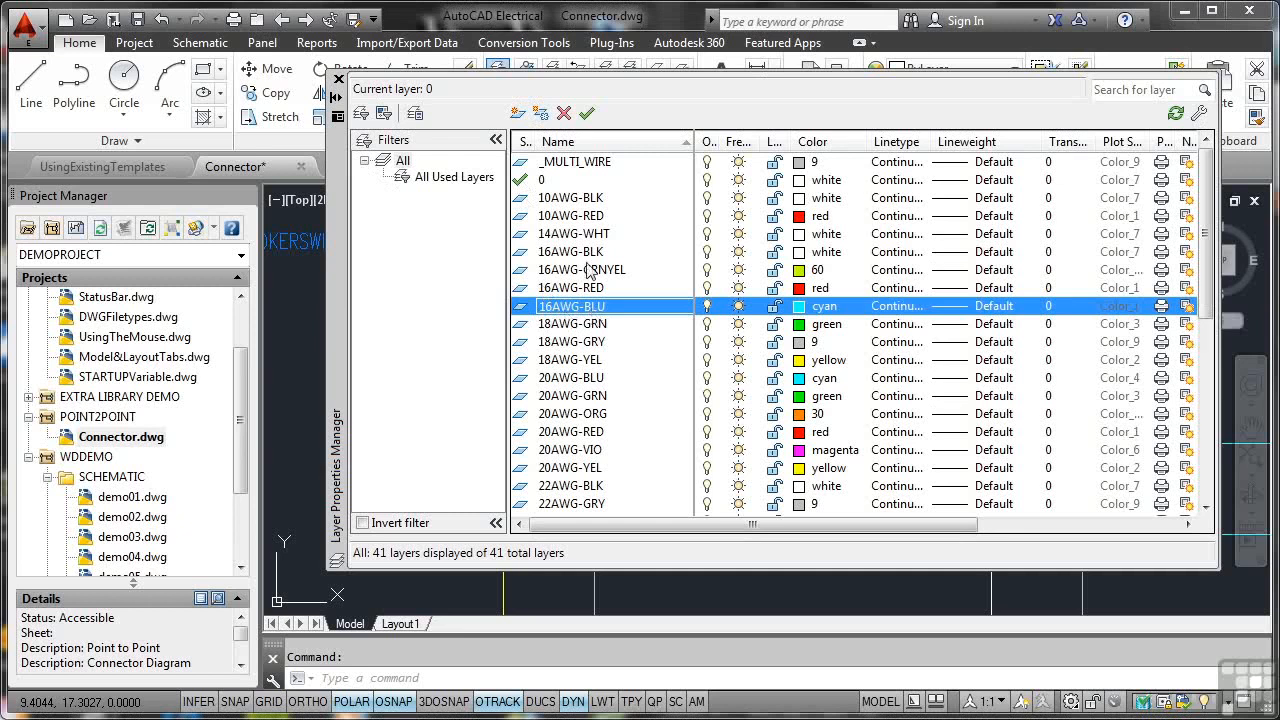
pyautogui.click(587, 113)
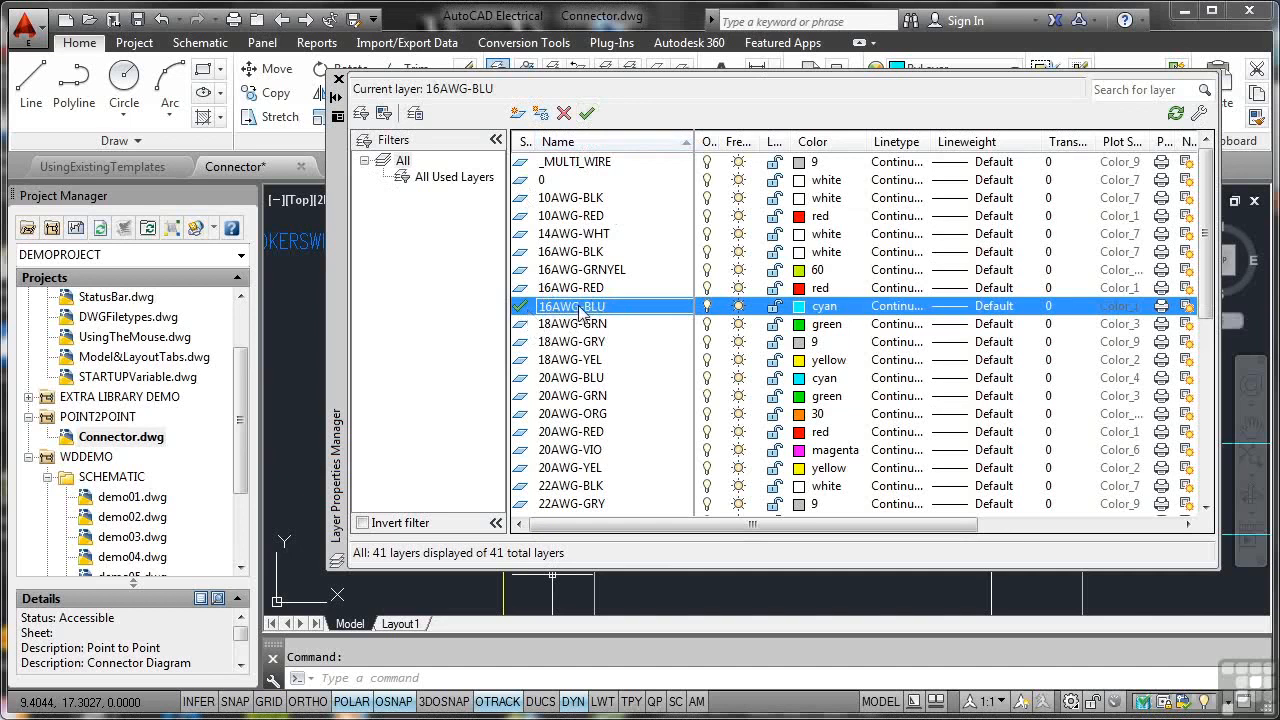
pyautogui.click(338, 79)
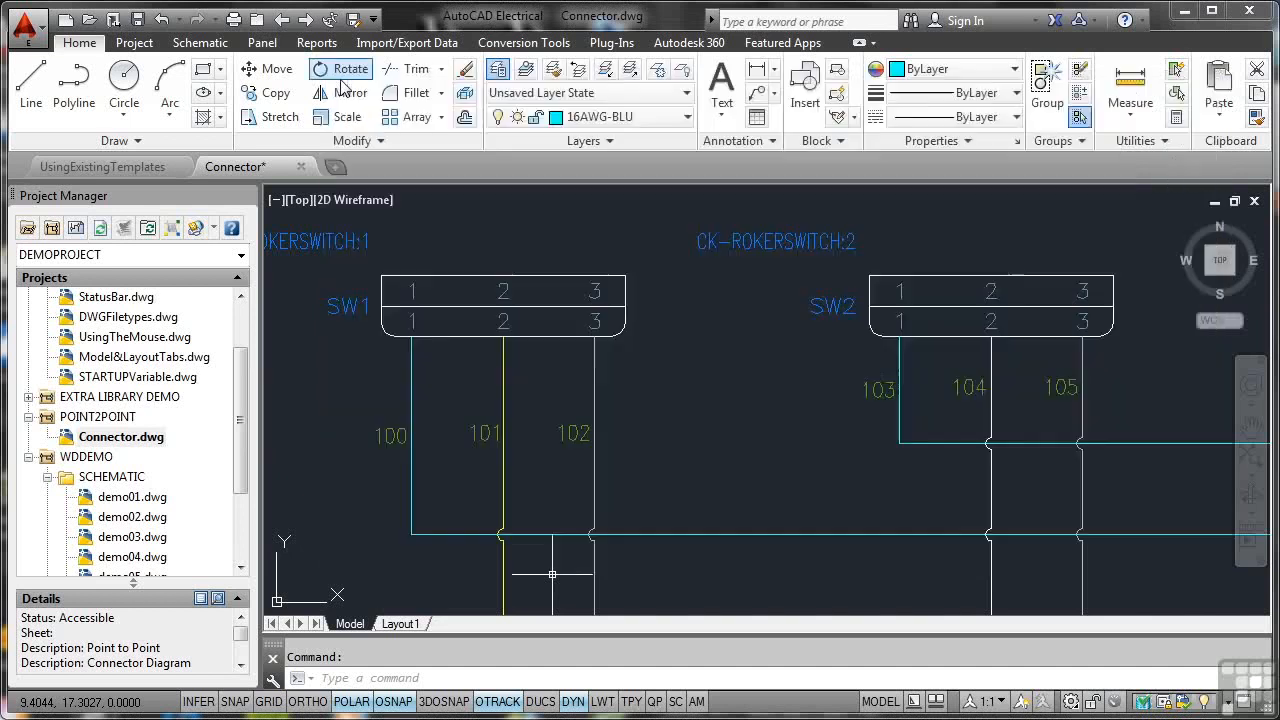
# Draw a short horizontal line on the 16AWG-BLU layer in the empty space between wires 102 and 103
pyautogui.click(31, 85)
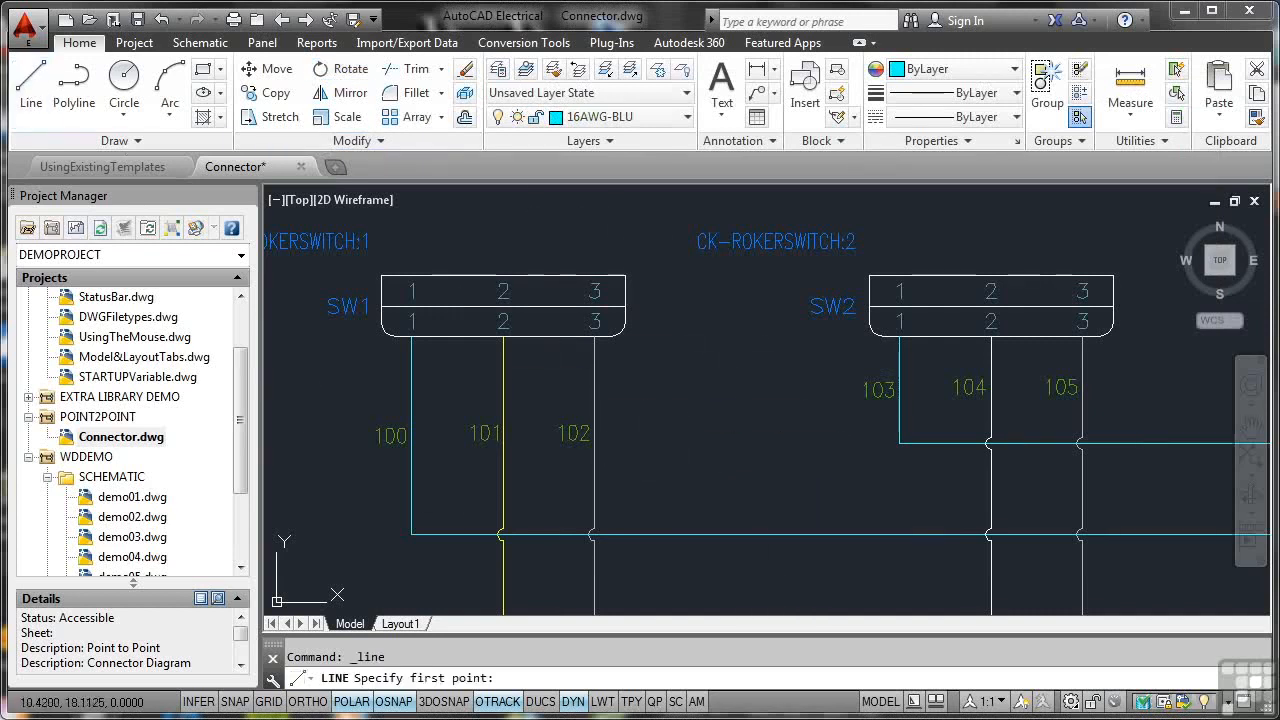
pyautogui.click(676, 475)
pyautogui.click(837, 475)
pyautogui.press('Return')
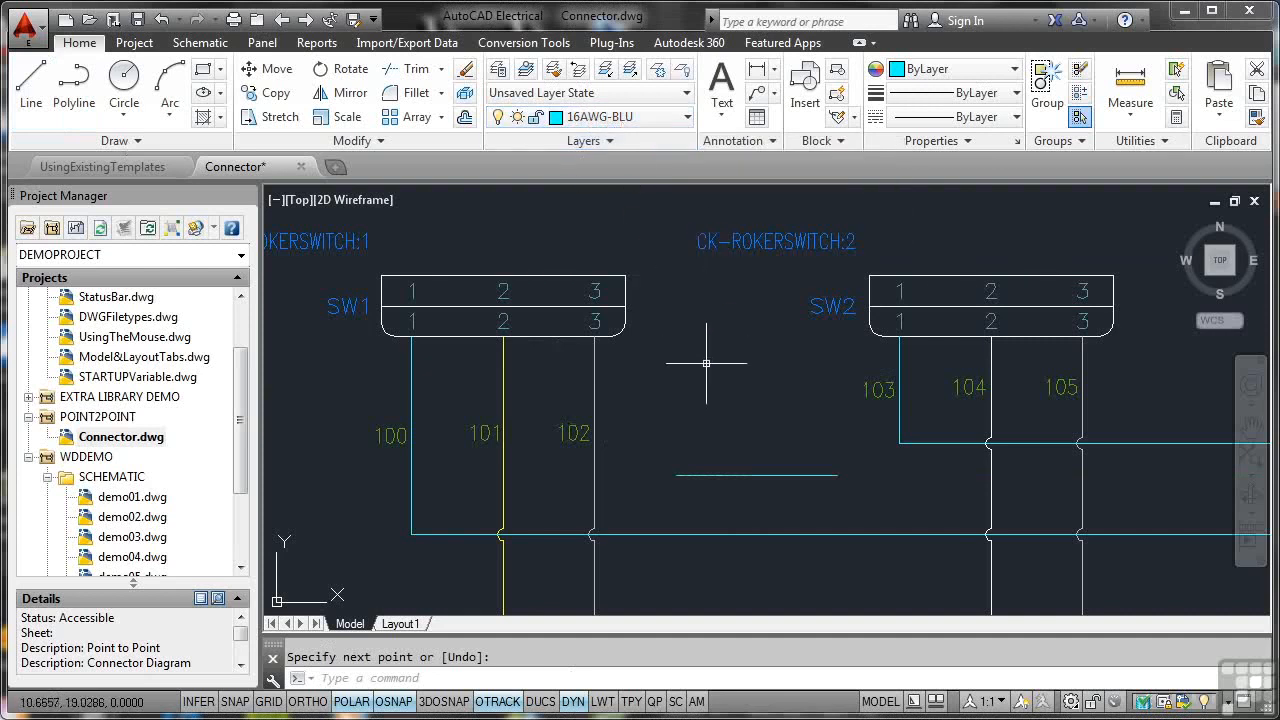
# Check which layer wire 101 is on and make 20AWG-YEL the current layer
pyautogui.click(504, 377)
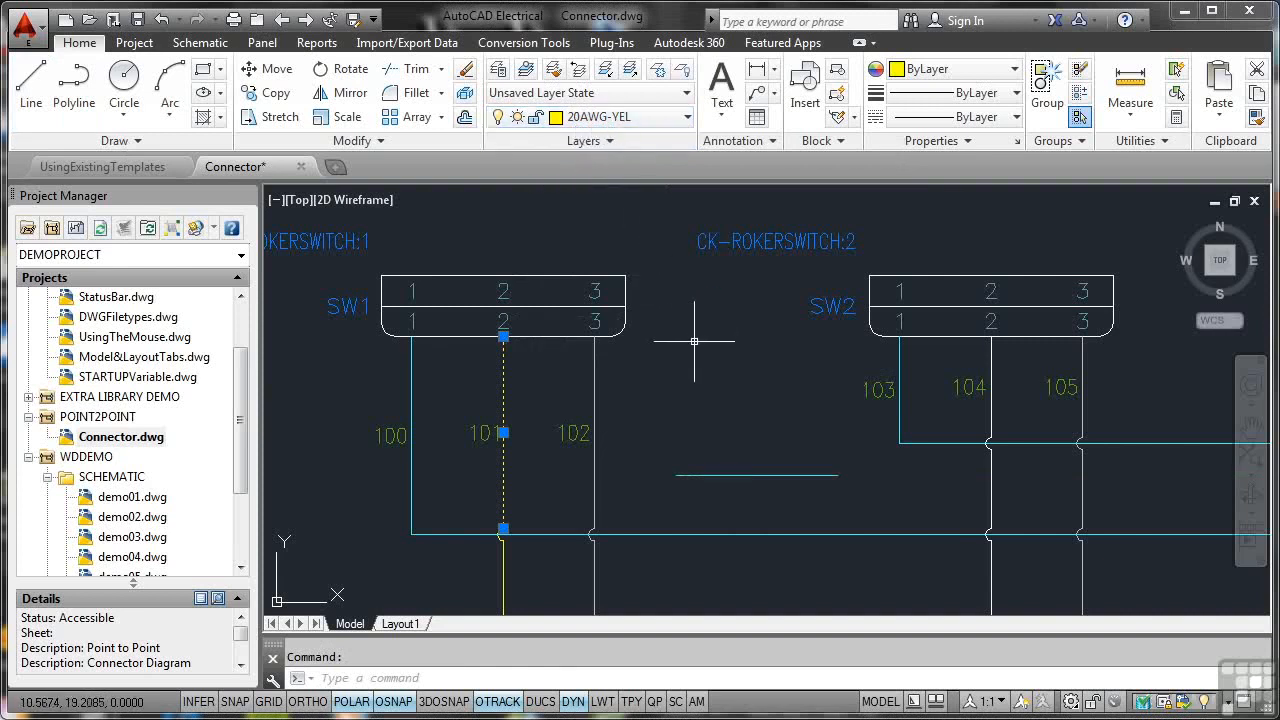
pyautogui.press('Escape')
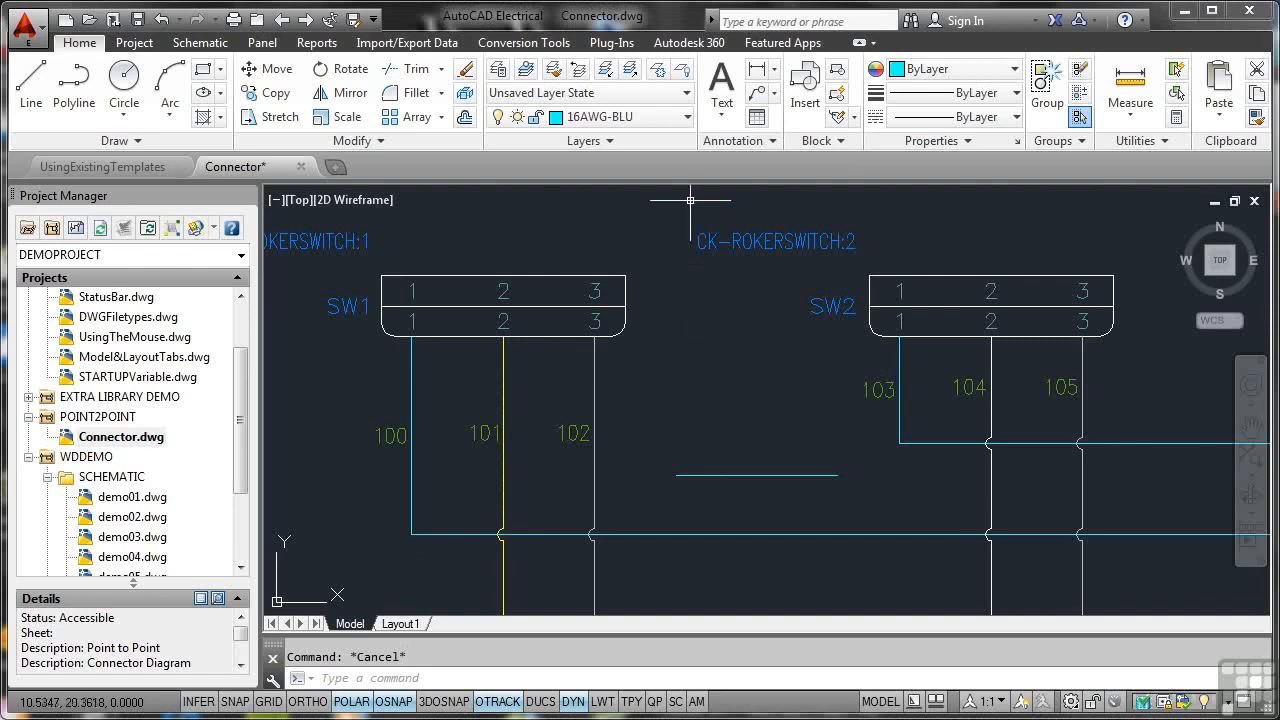
pyautogui.click(686, 117)
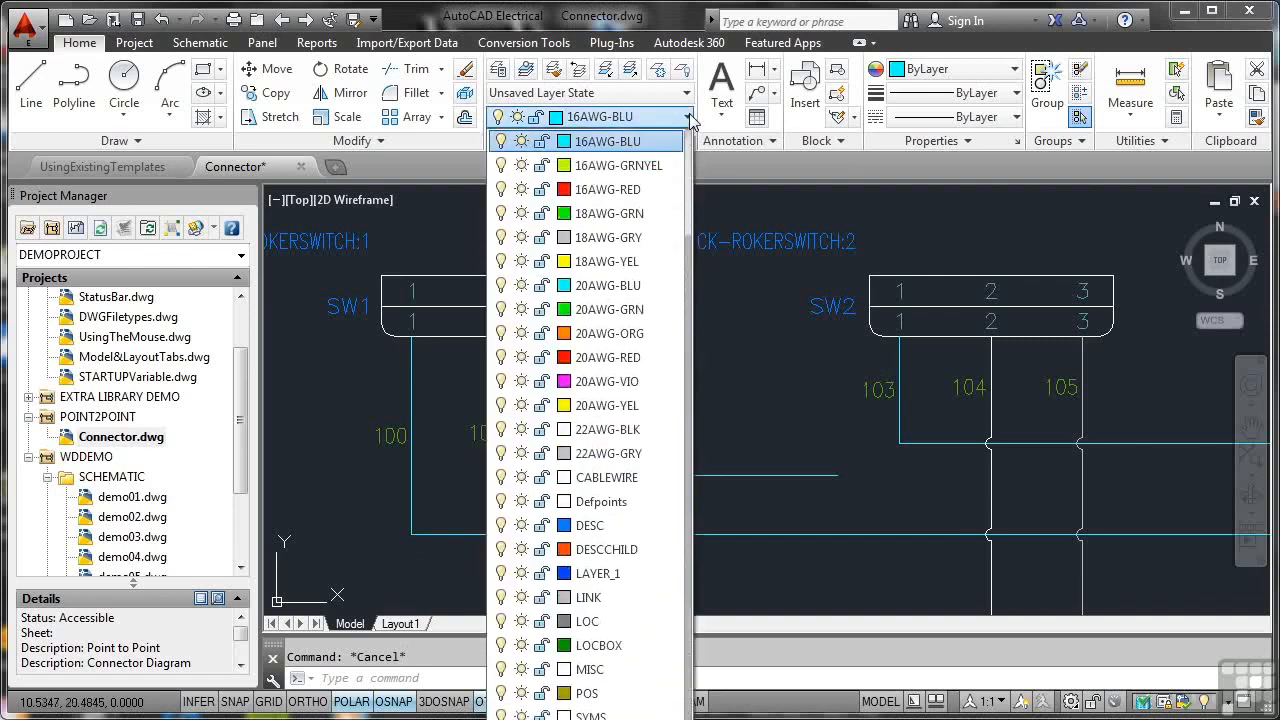
pyautogui.click(618, 406)
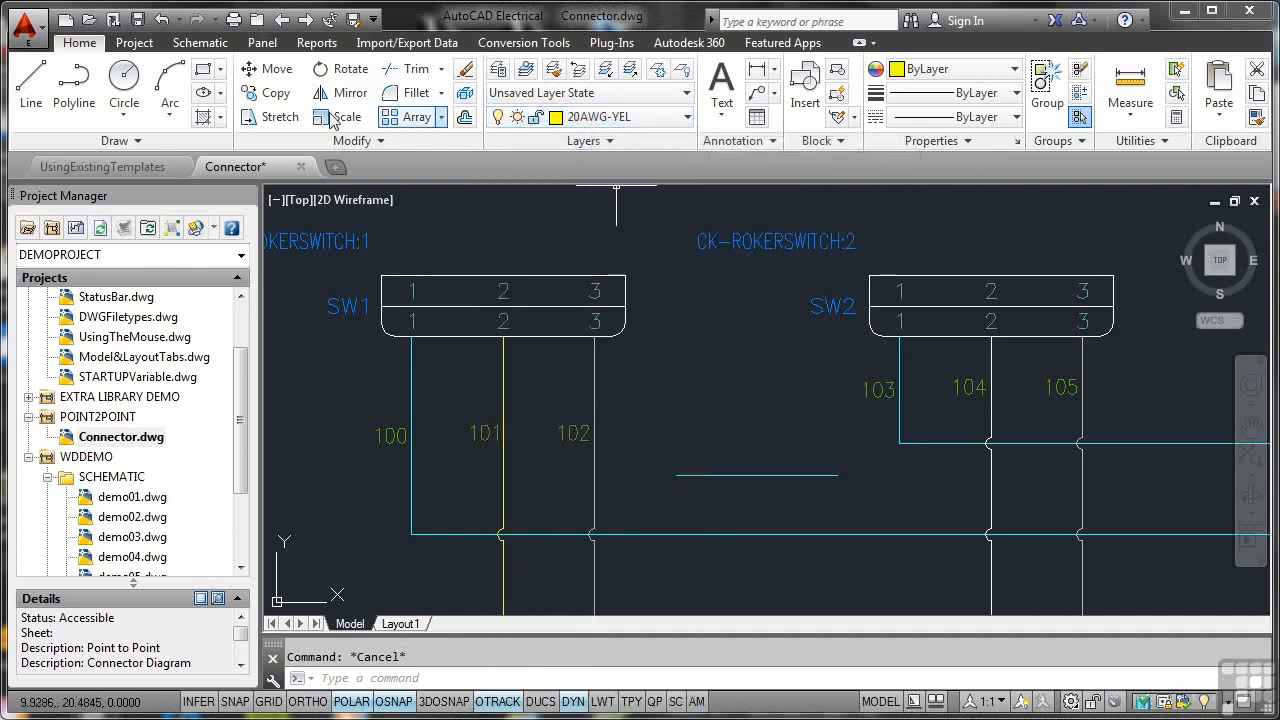
# Draw a second short horizontal line on the 20AWG-YEL layer, just above the cyan line
pyautogui.click(31, 85)
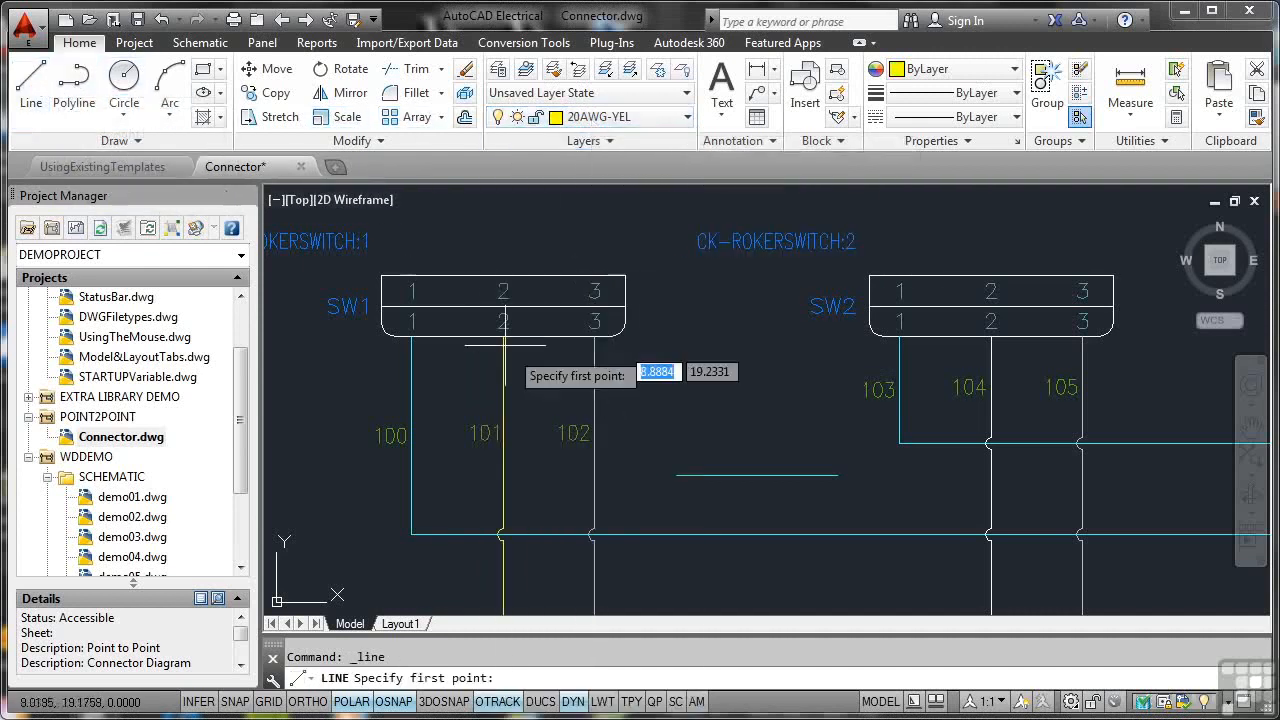
pyautogui.click(681, 436)
pyautogui.click(826, 432)
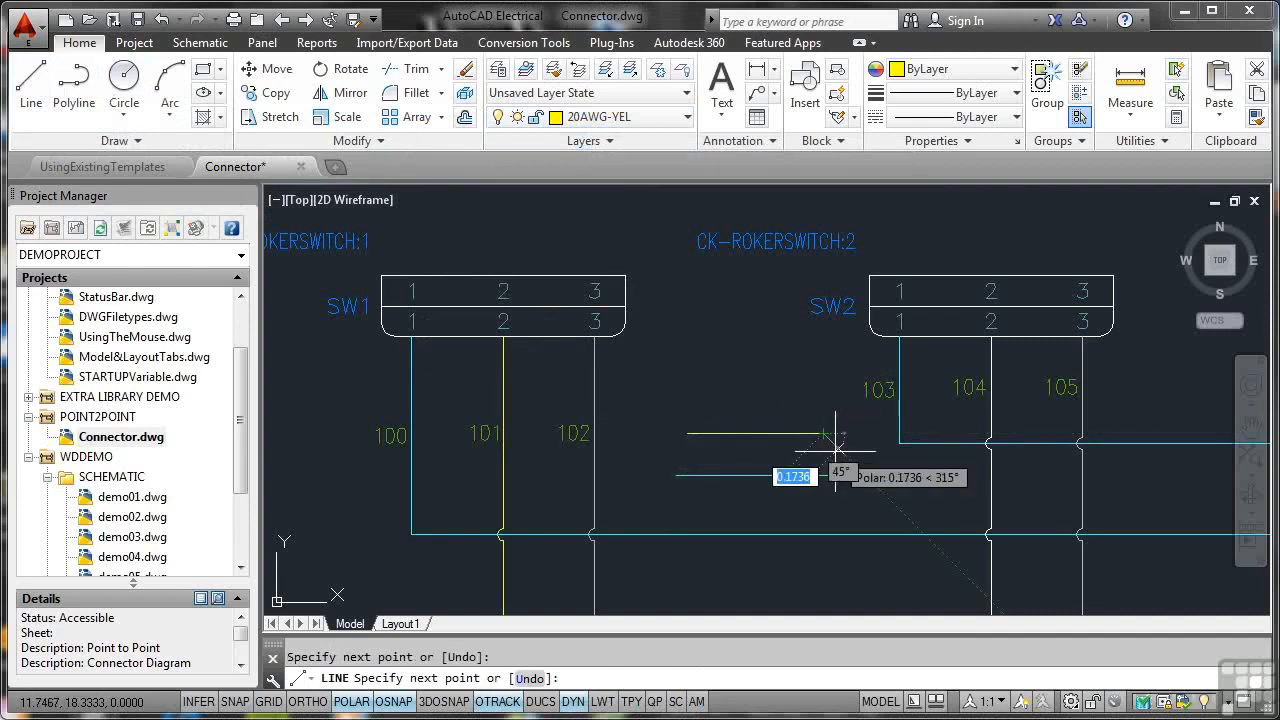
pyautogui.press('Return')
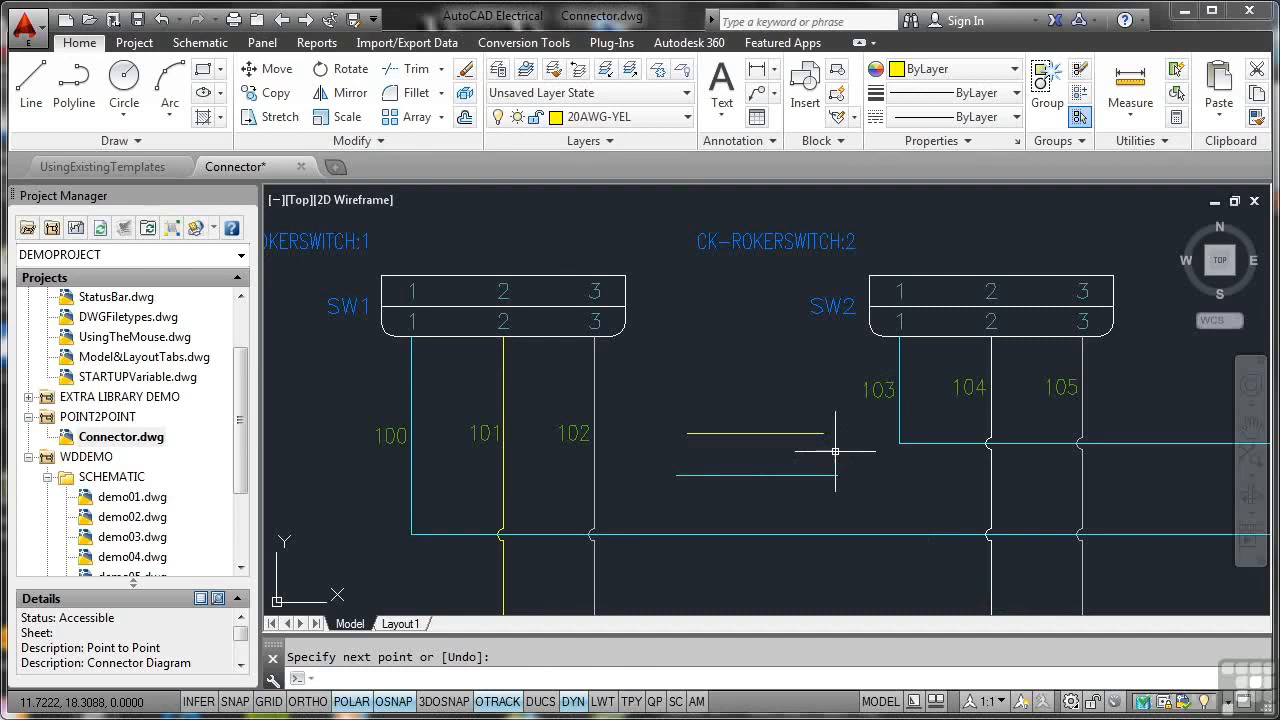
# Move the short cyan line between wires 102 and 103 to the 20AWG-YEL layer
pyautogui.click(838, 475)
pyautogui.press('Return')
pyautogui.click(766, 475)
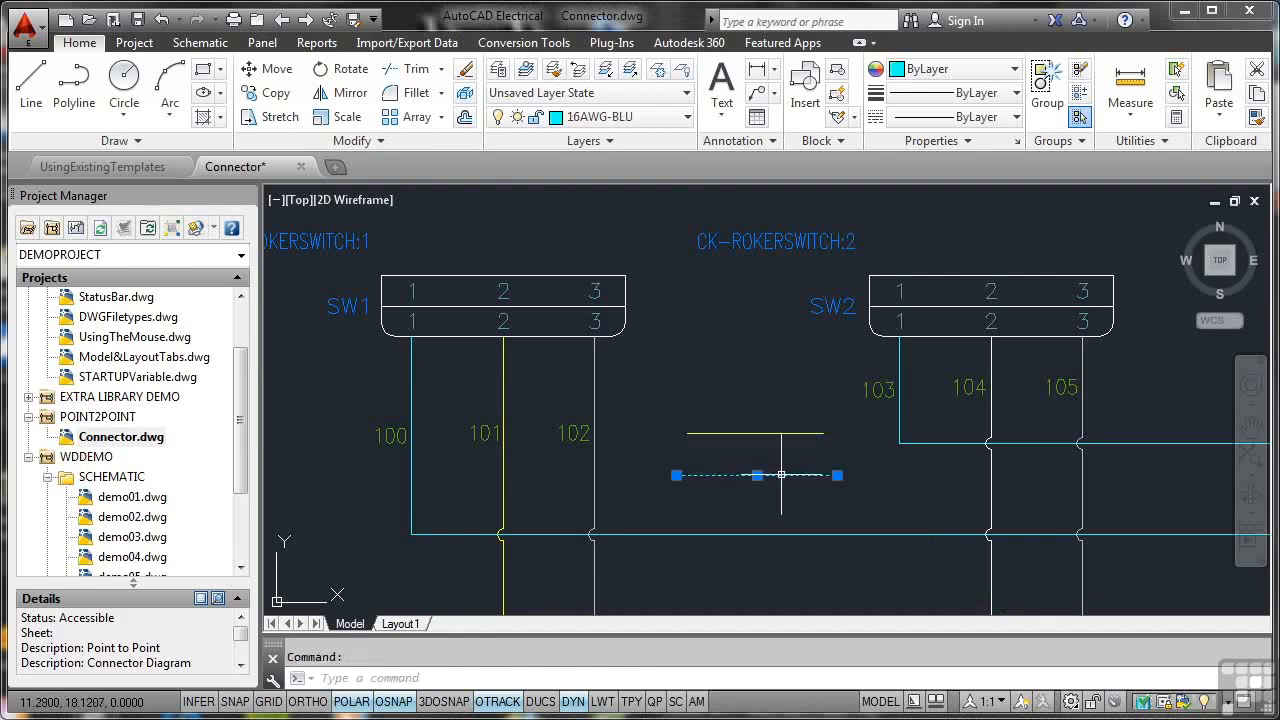
pyautogui.click(688, 120)
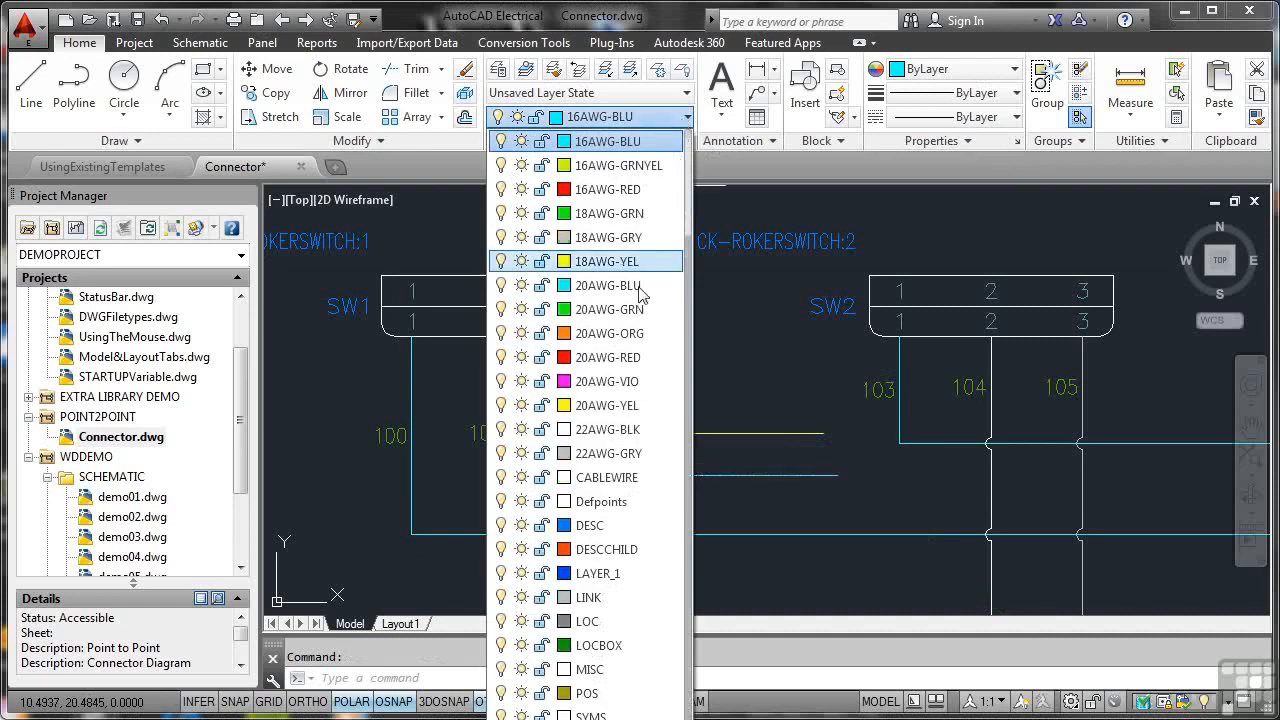
pyautogui.click(612, 404)
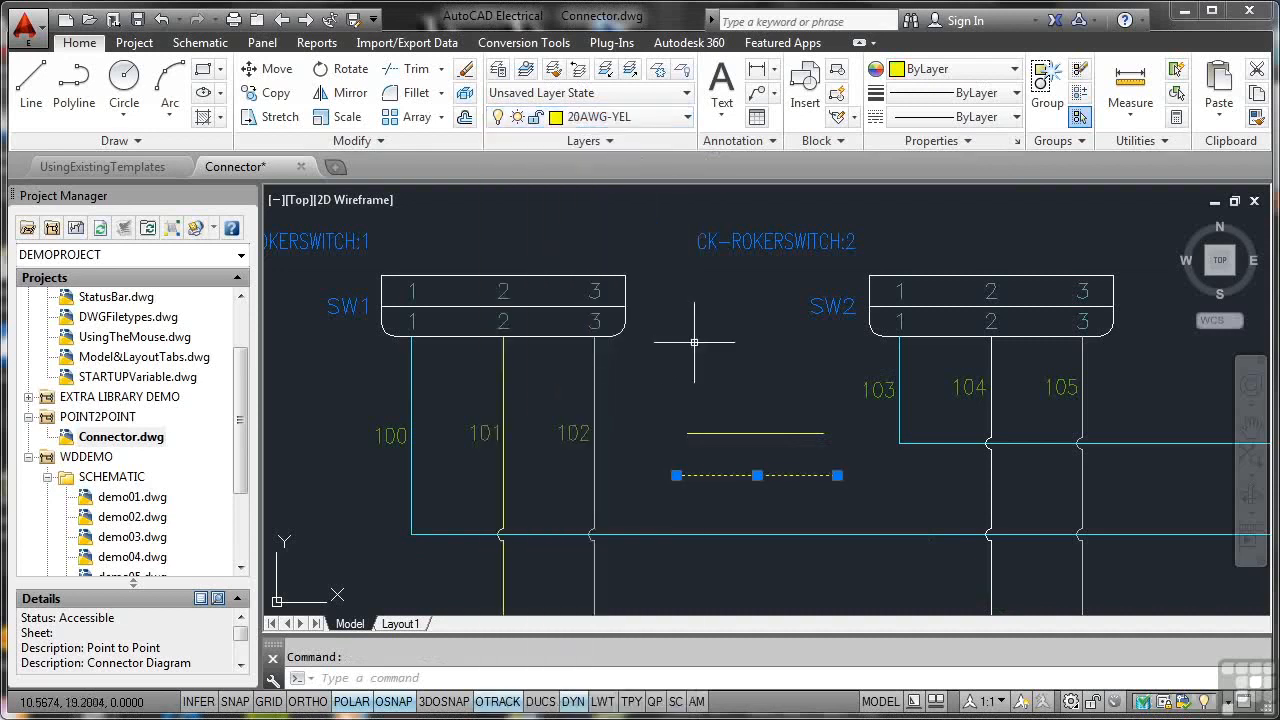
# Match the properties of wire 100 onto both short horizontal lines between wires 102 and 103
pyautogui.press('Escape')
pyautogui.click(1256, 120)
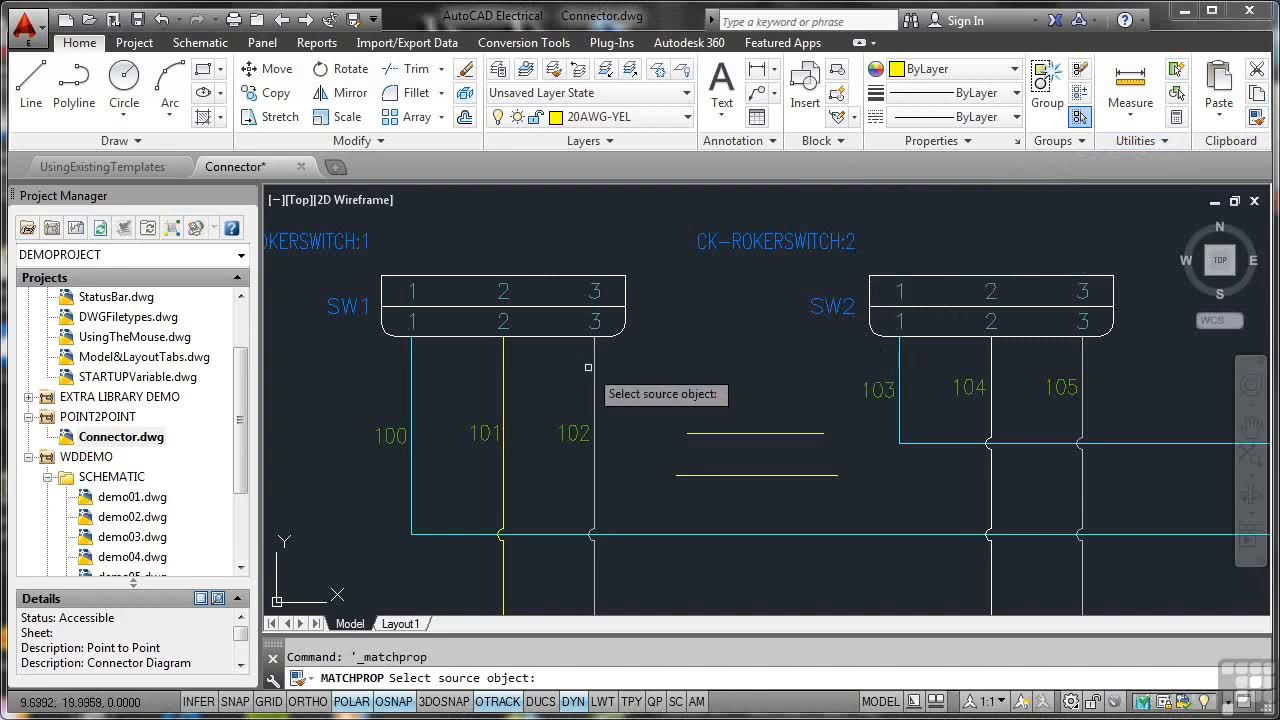
pyautogui.click(411, 371)
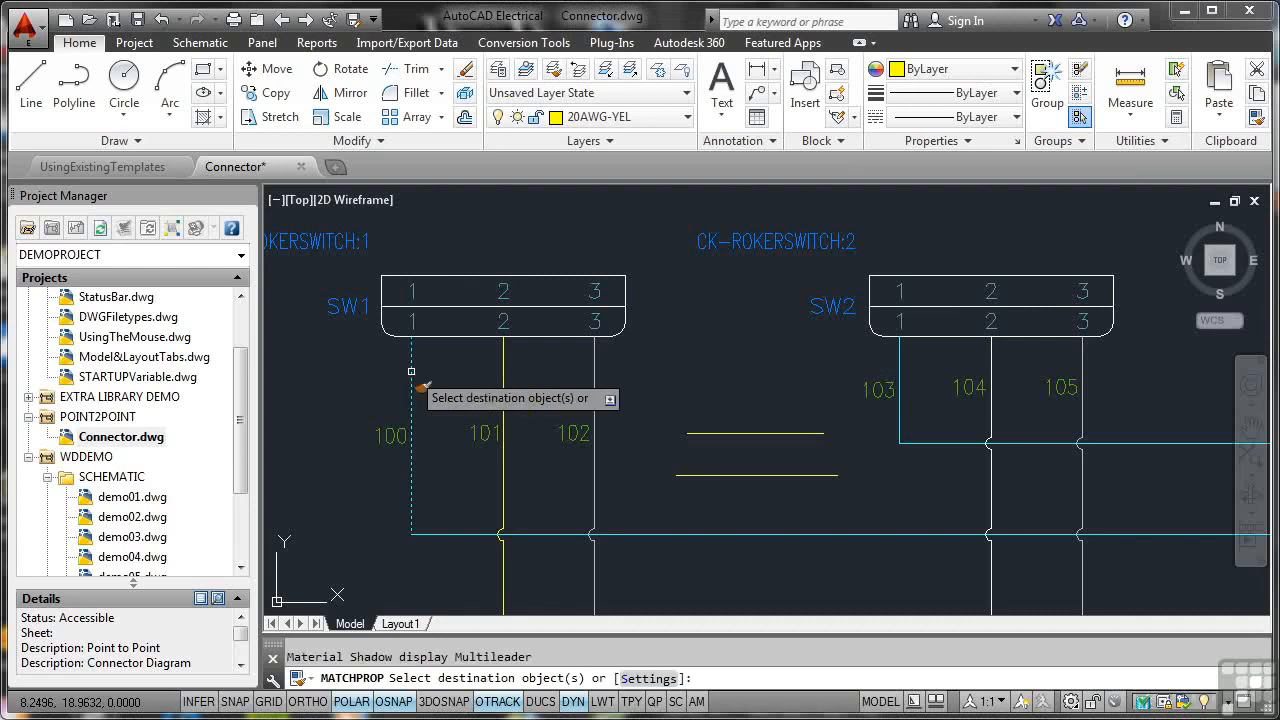
pyautogui.click(705, 433)
pyautogui.click(737, 474)
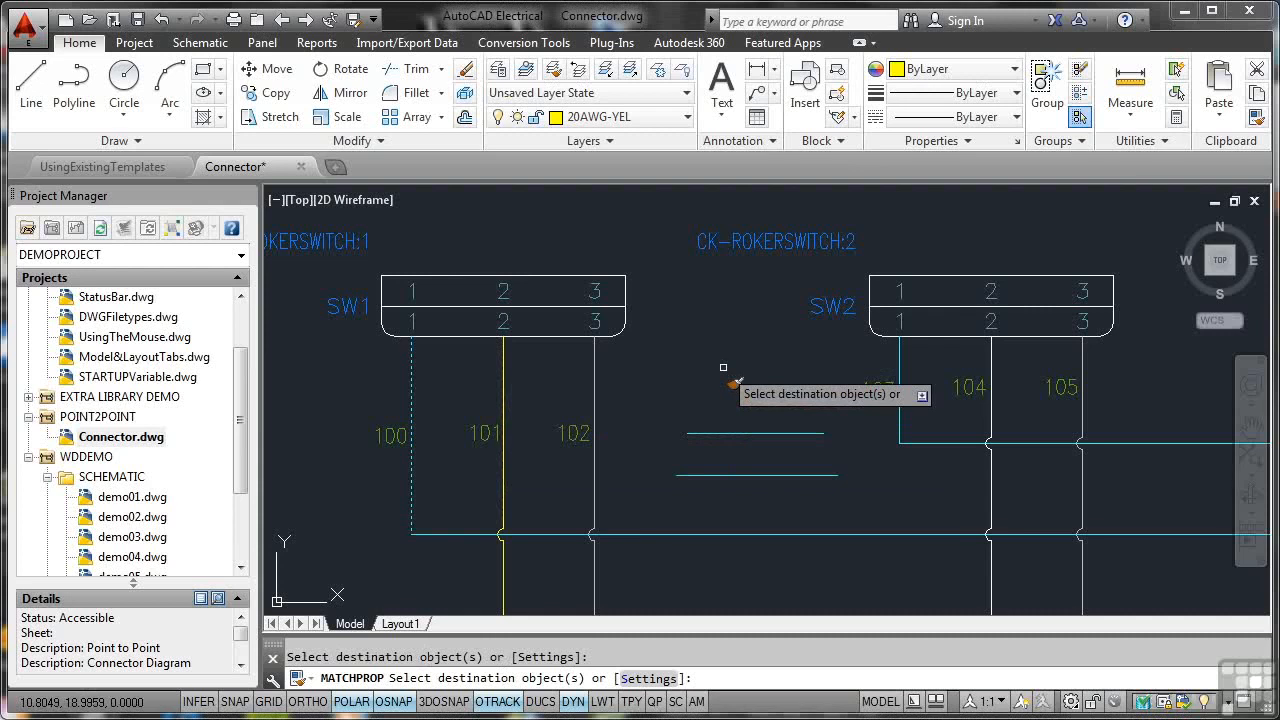
pyautogui.press('Return')
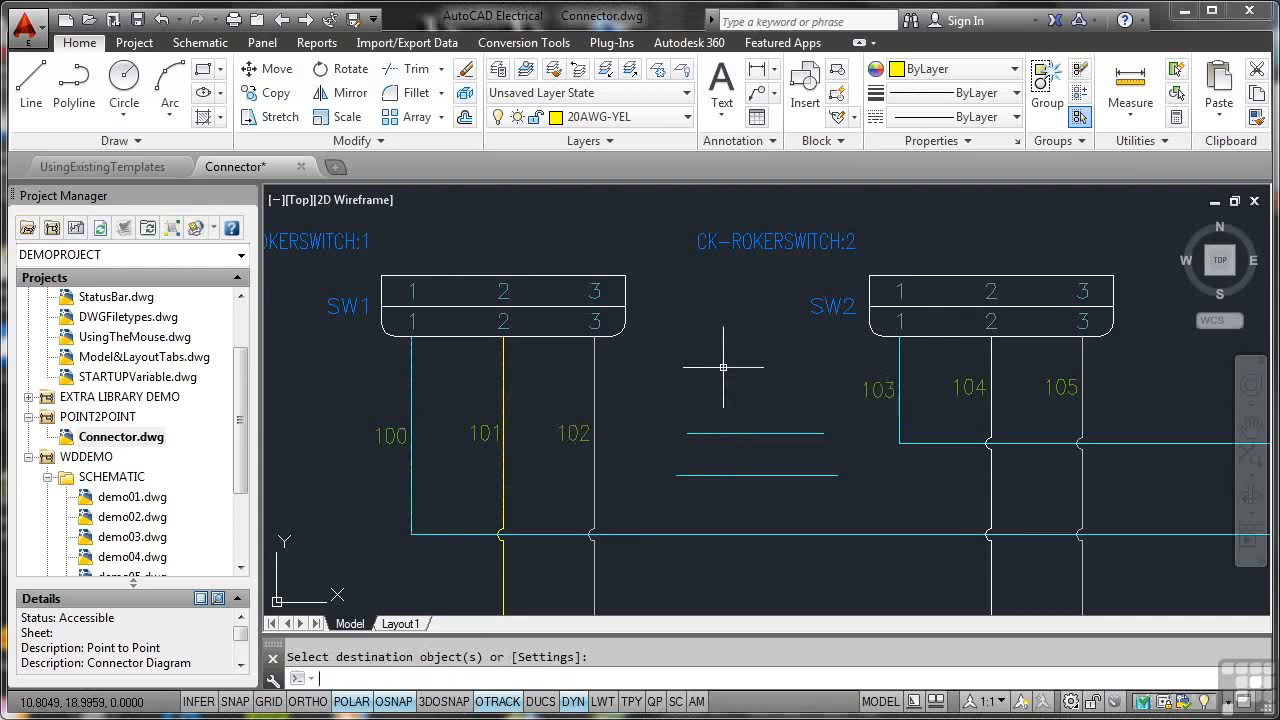
# Check which layer the upper short horizontal line is on, leaving it deselected
pyautogui.press('Return')
pyautogui.click(714, 433)
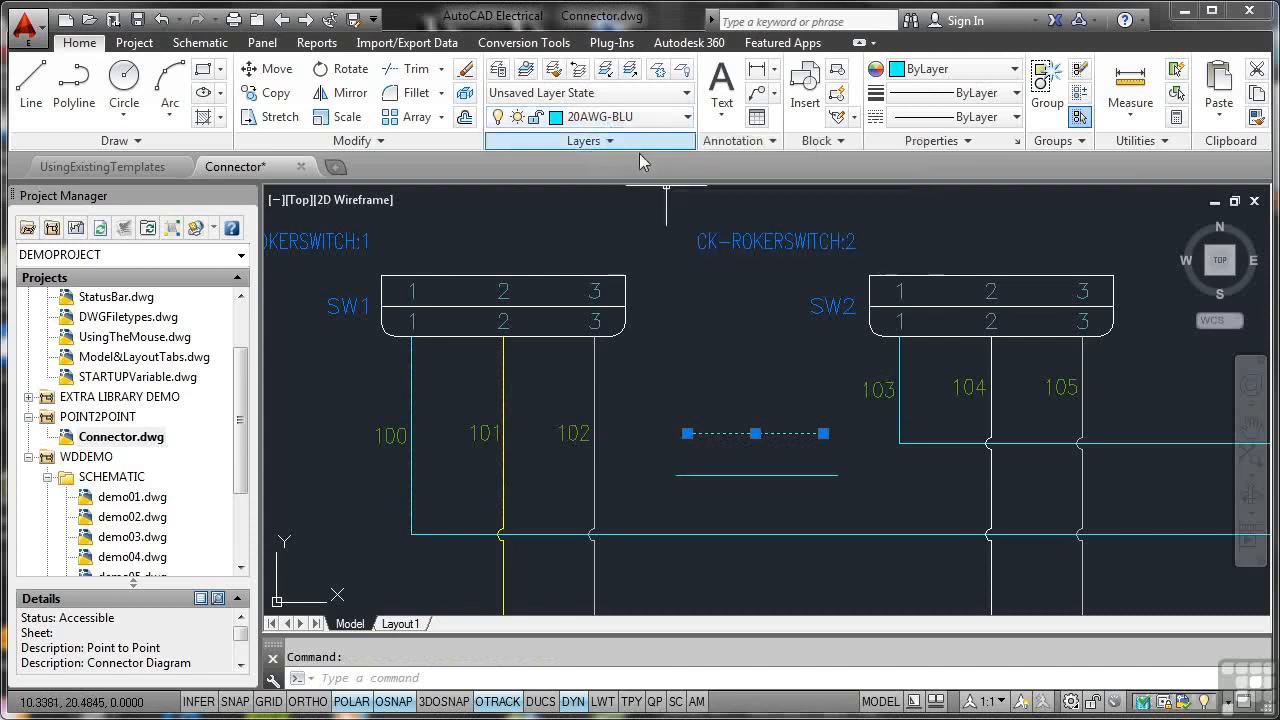
pyautogui.press('Escape')
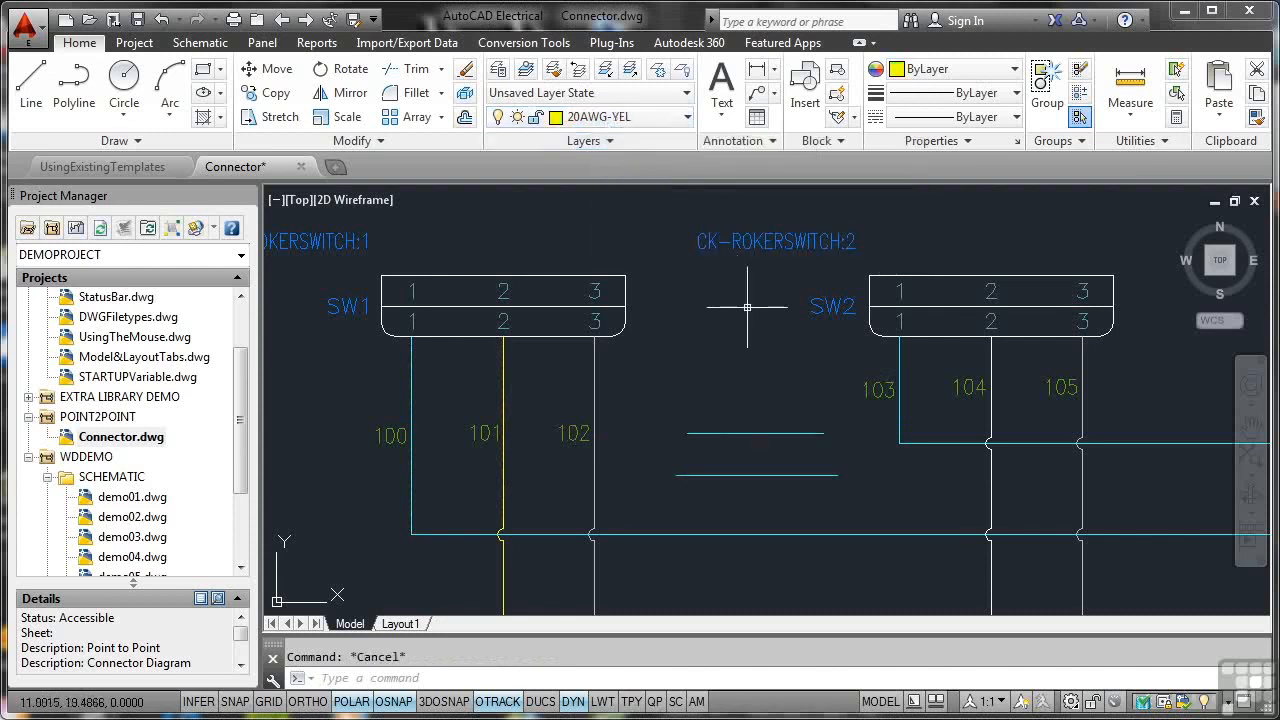